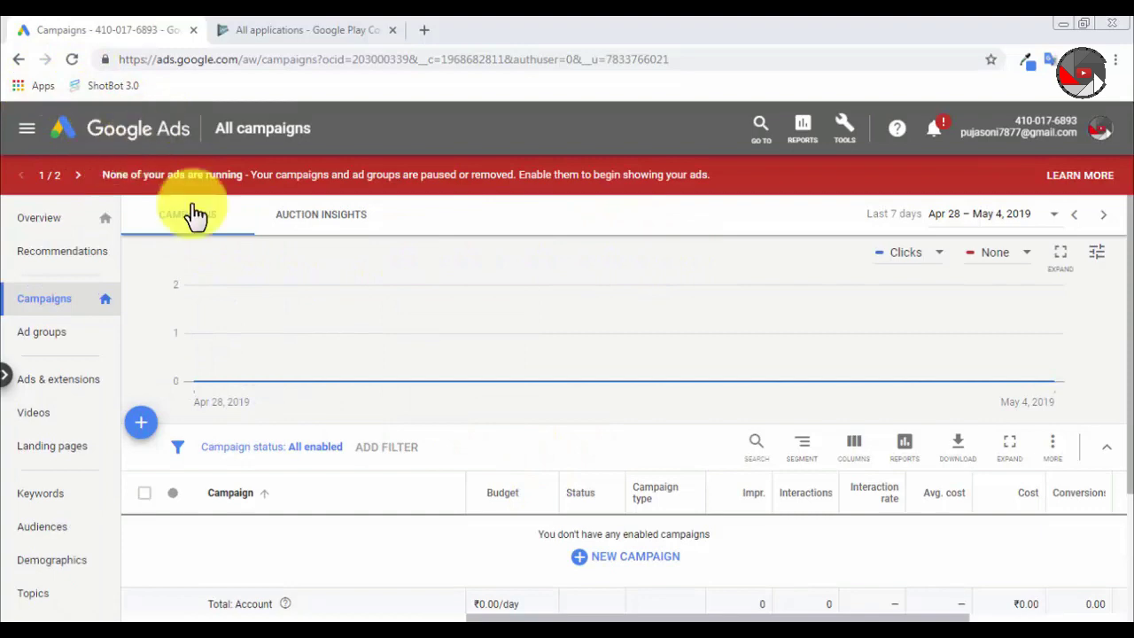
- Start a new Google Ads campaign with App promotion as its goal
click(327, 30)
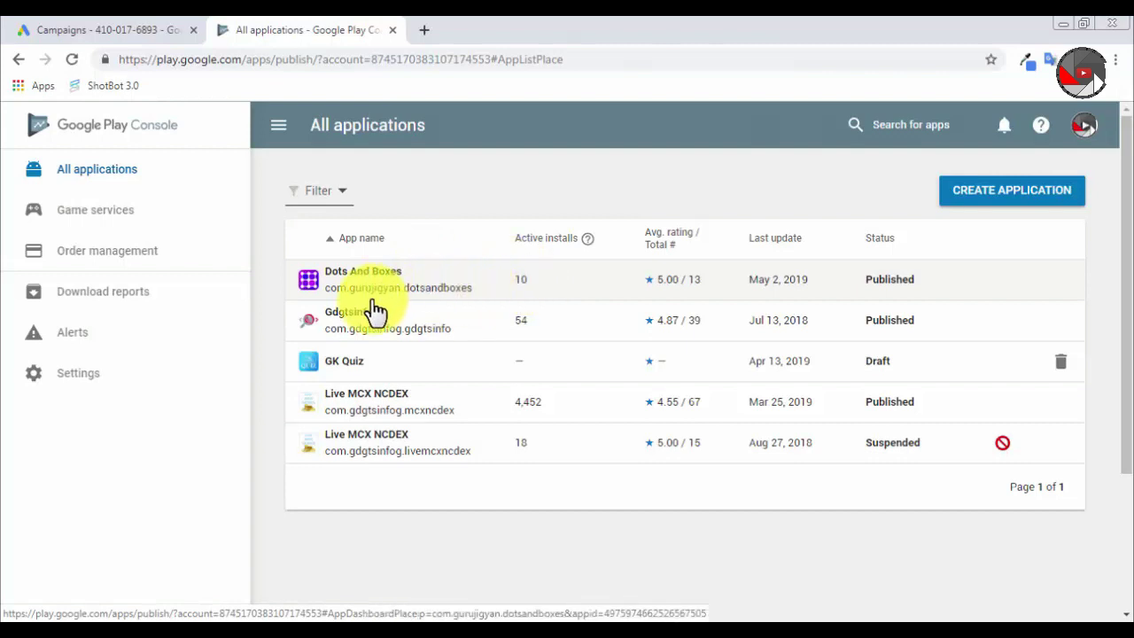
click(150, 28)
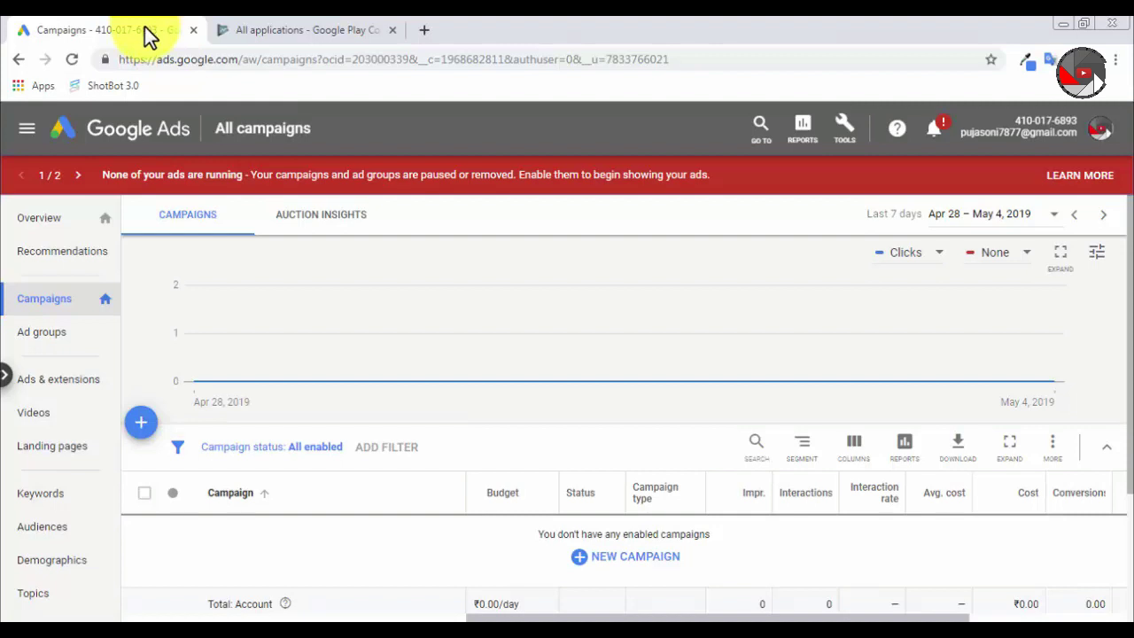
click(141, 424)
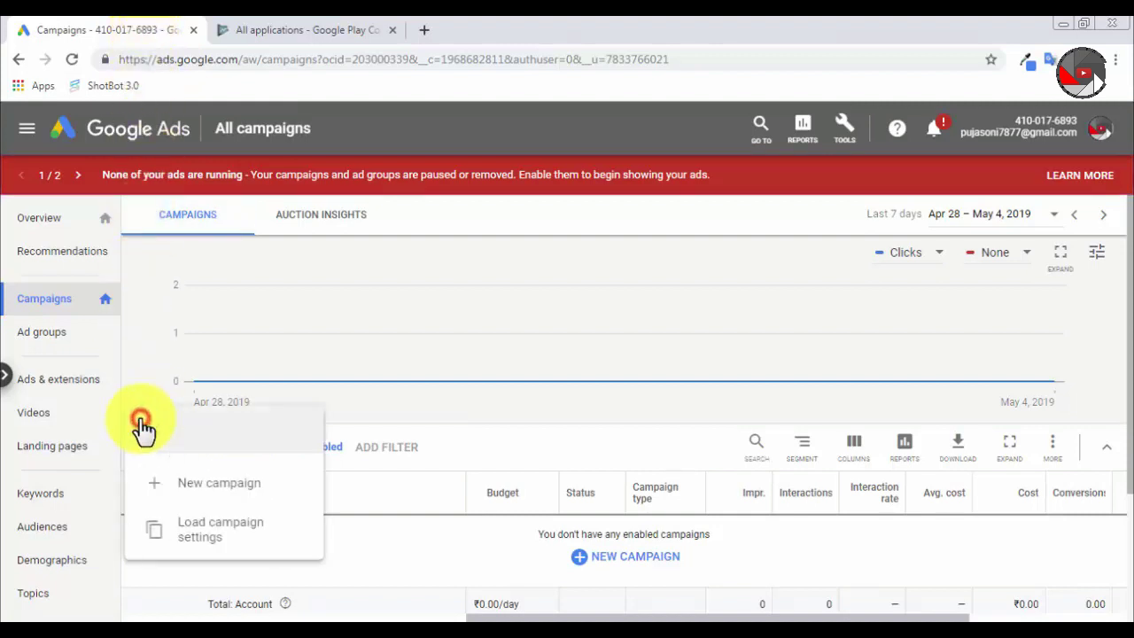
click(220, 483)
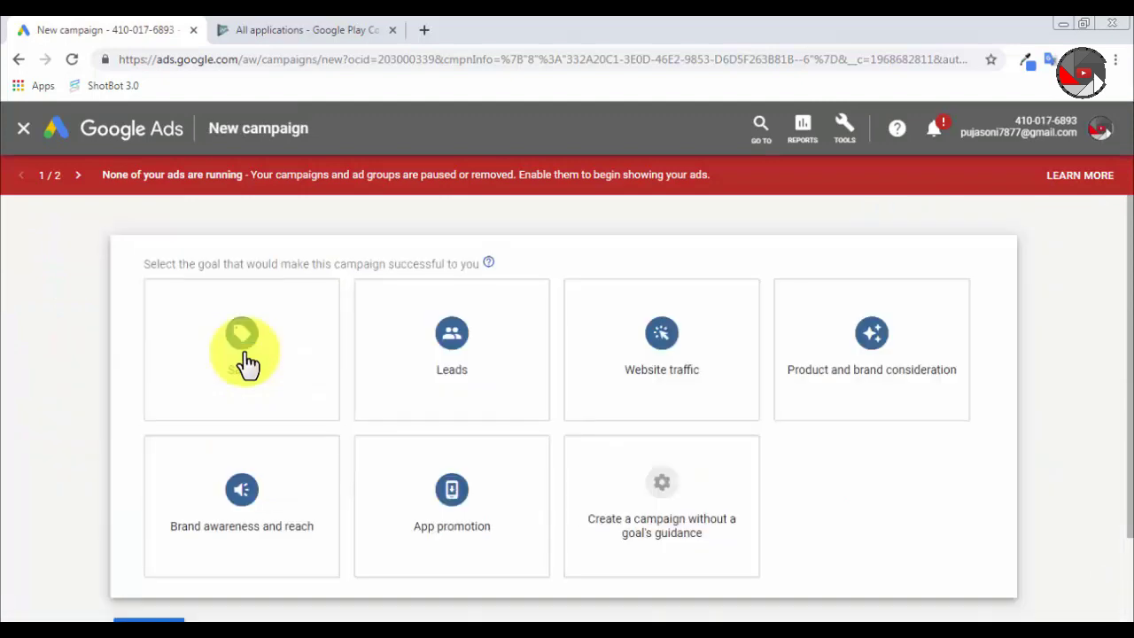
mouse_move(248, 364)
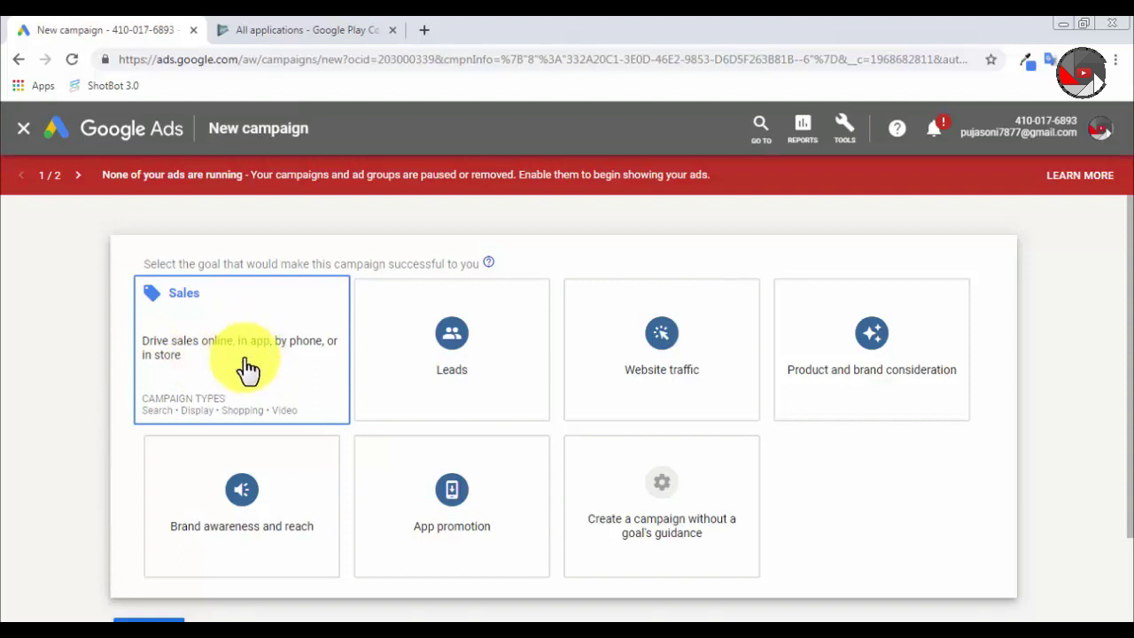
mouse_move(476, 378)
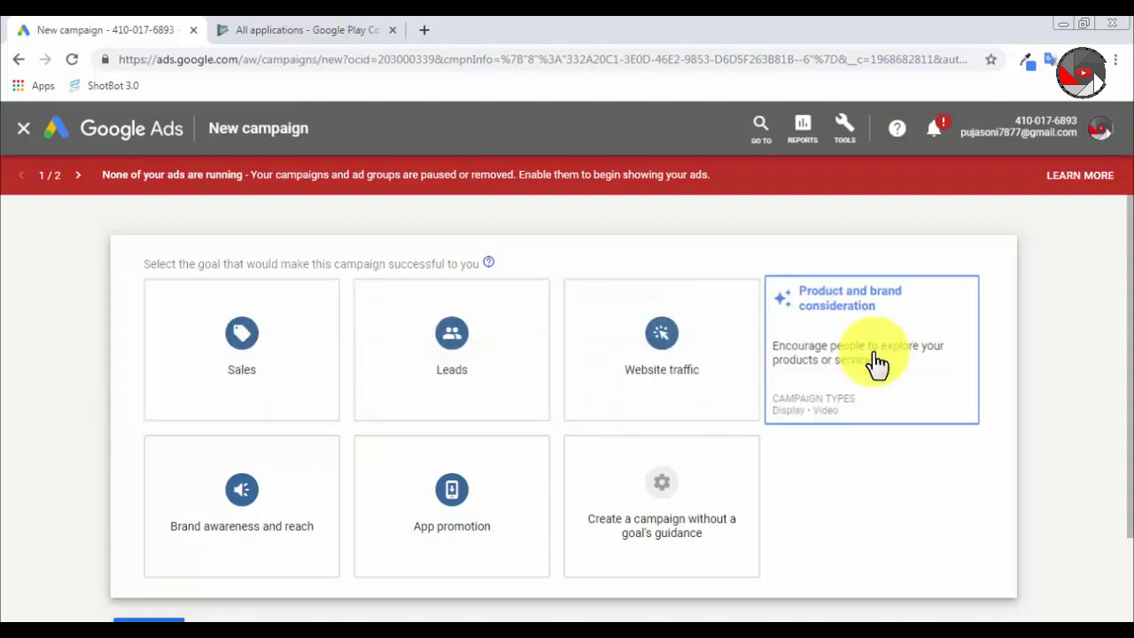
scroll(868, 490, down, 1)
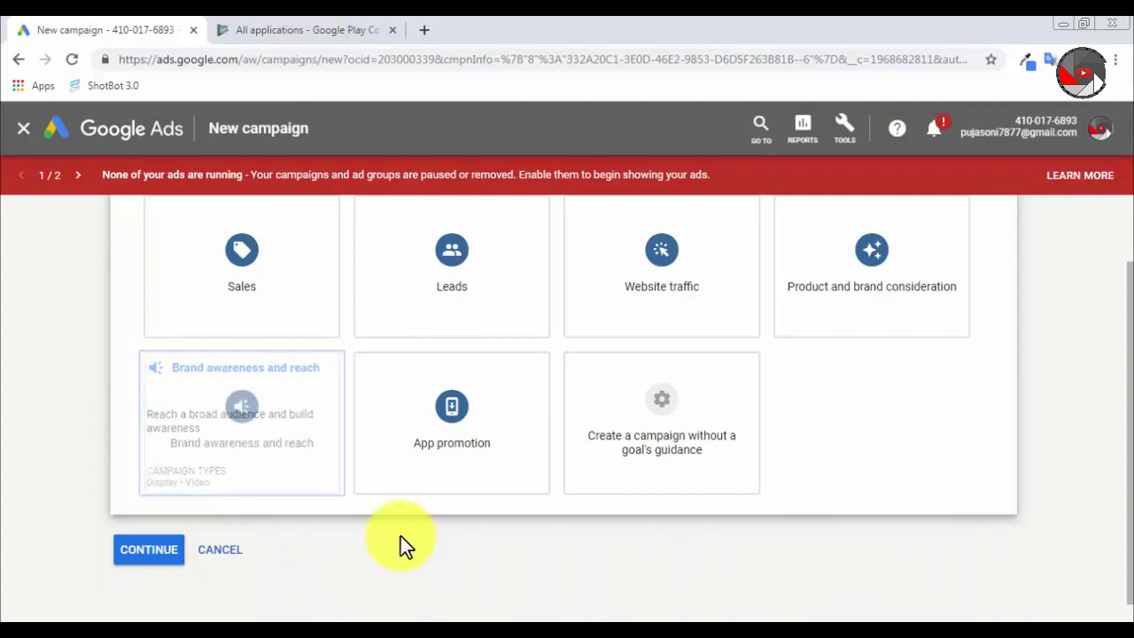
click(475, 443)
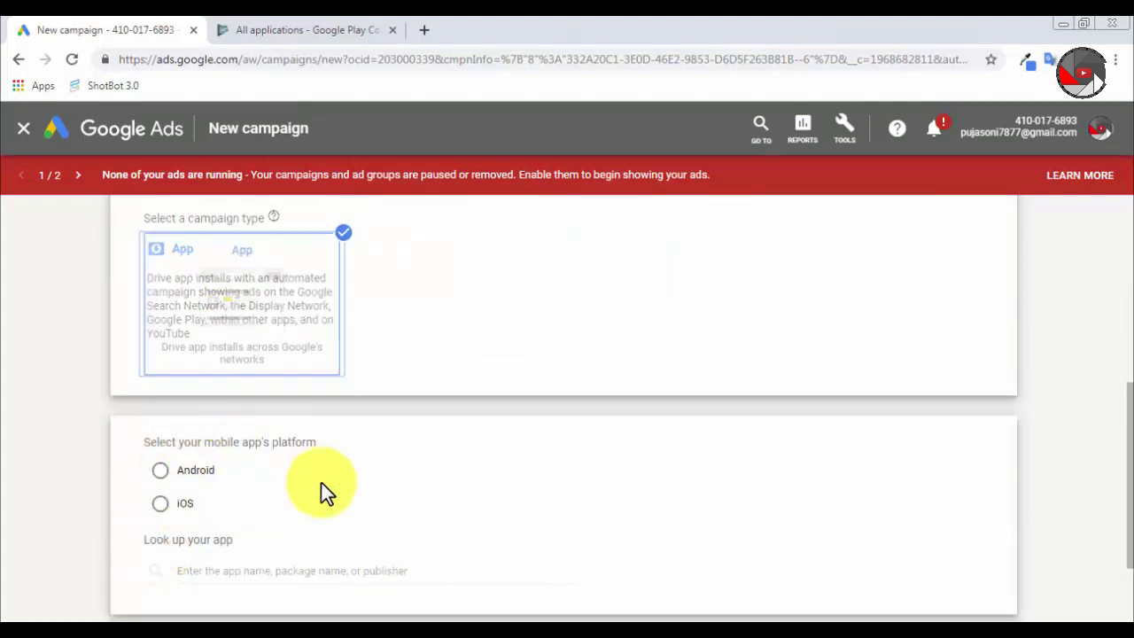
- Choose Android as the platform and Dots And Boxes as the app to promote, and continue to the campaign settings
scroll(325, 494, down, 1)
click(161, 388)
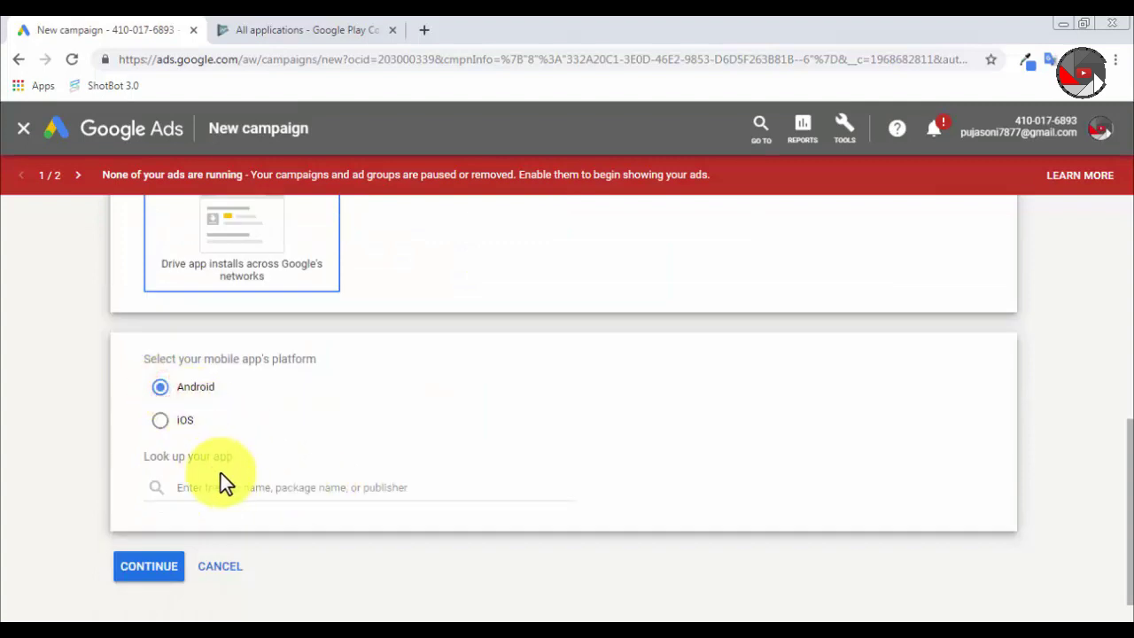
click(161, 419)
click(160, 387)
click(237, 490)
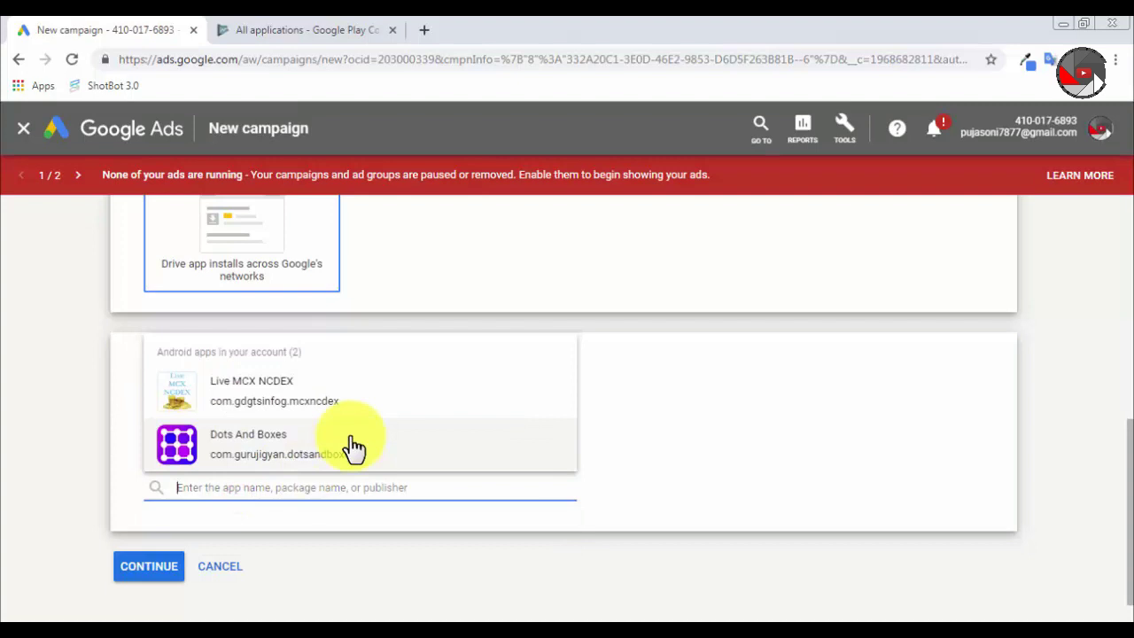
click(332, 452)
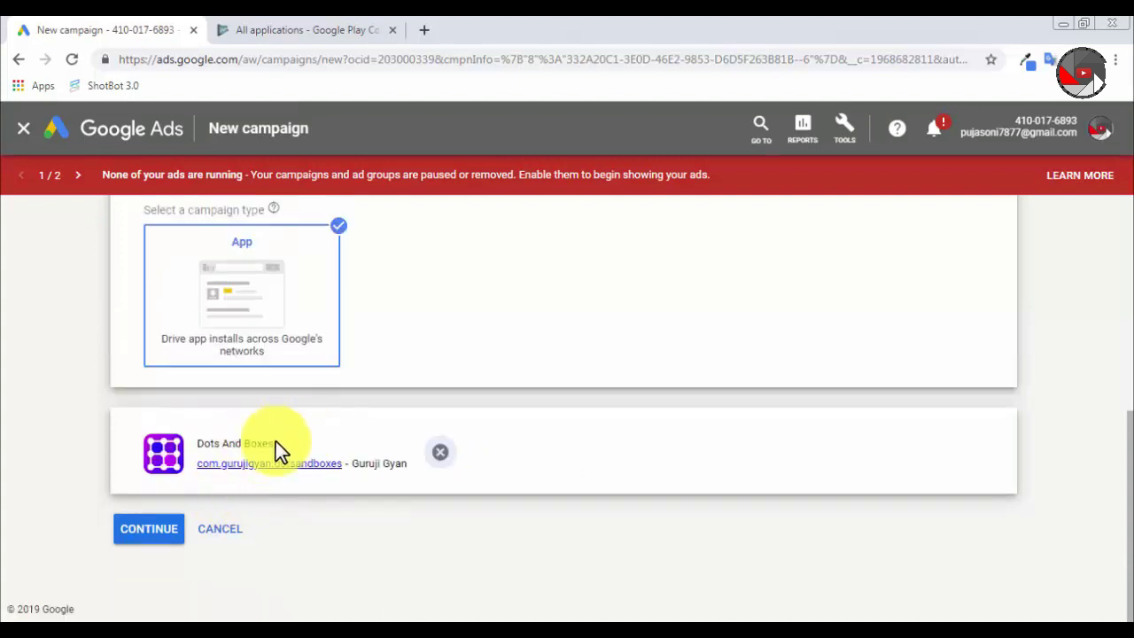
click(169, 533)
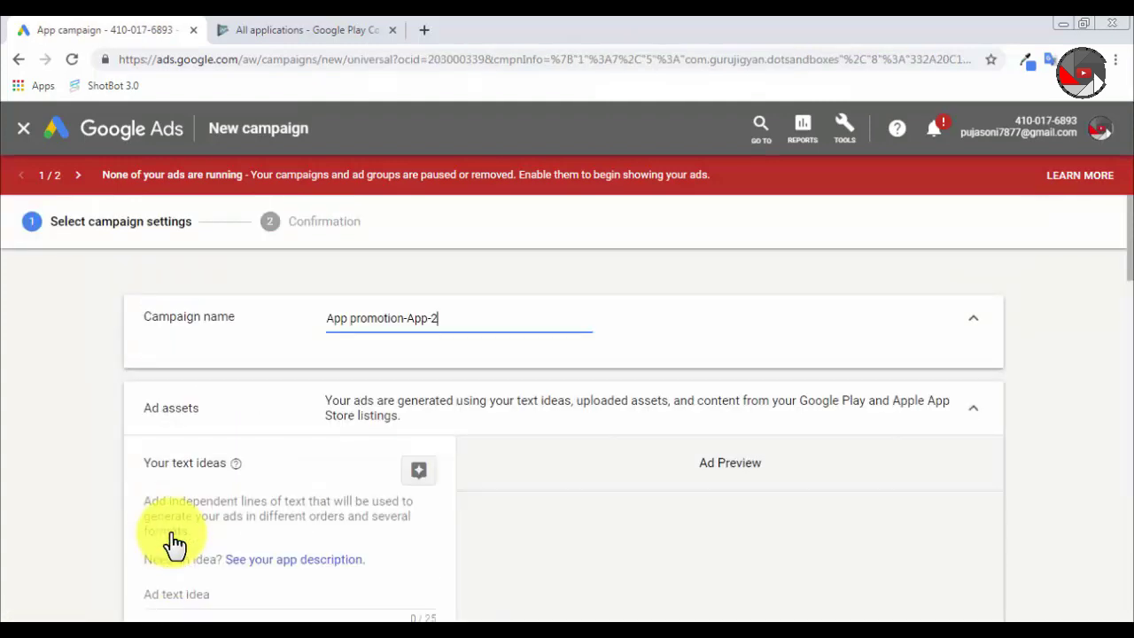
- Examine the sample ad previews for the Google Display Network and Google Search
scroll(257, 532, down, 3)
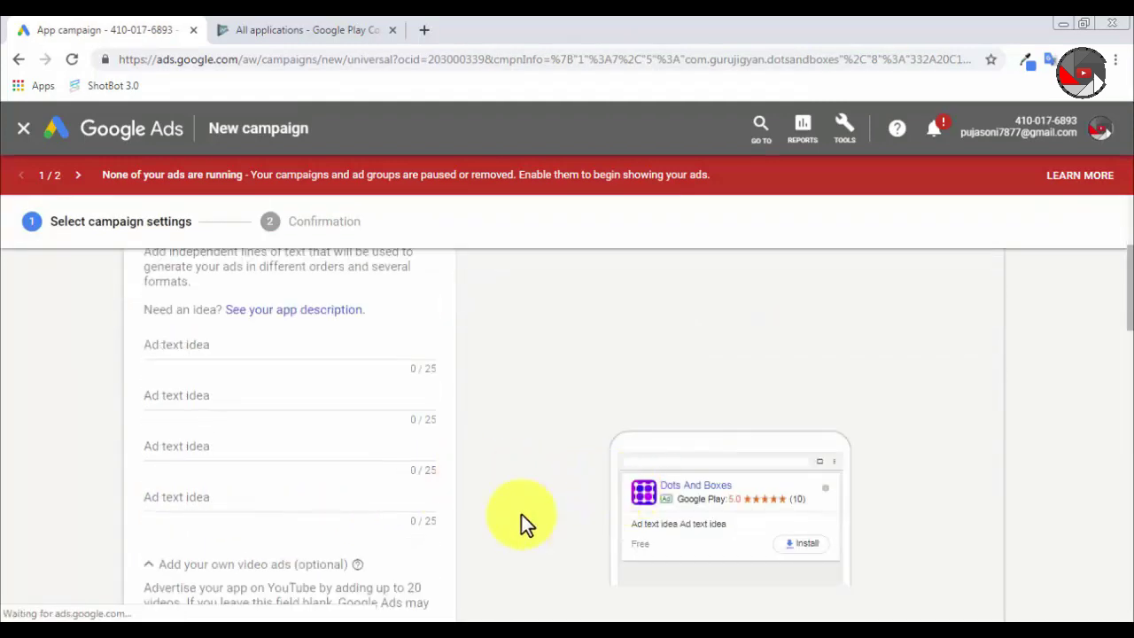
scroll(496, 453, down, 2)
scroll(494, 448, down, 2)
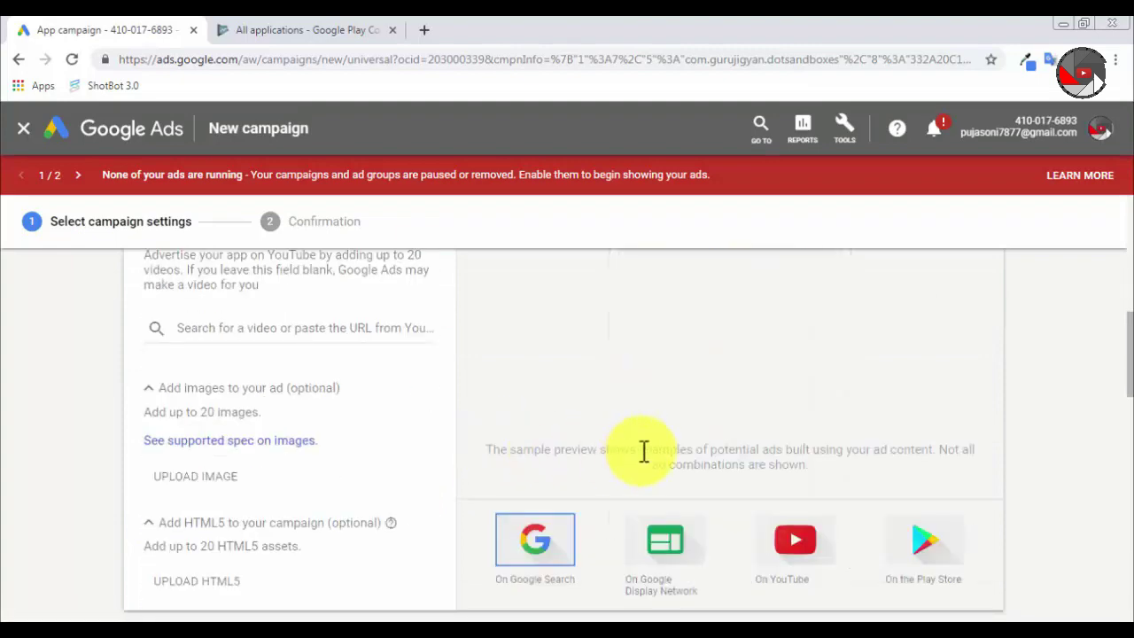
click(543, 557)
scroll(637, 488, down, 1)
click(672, 613)
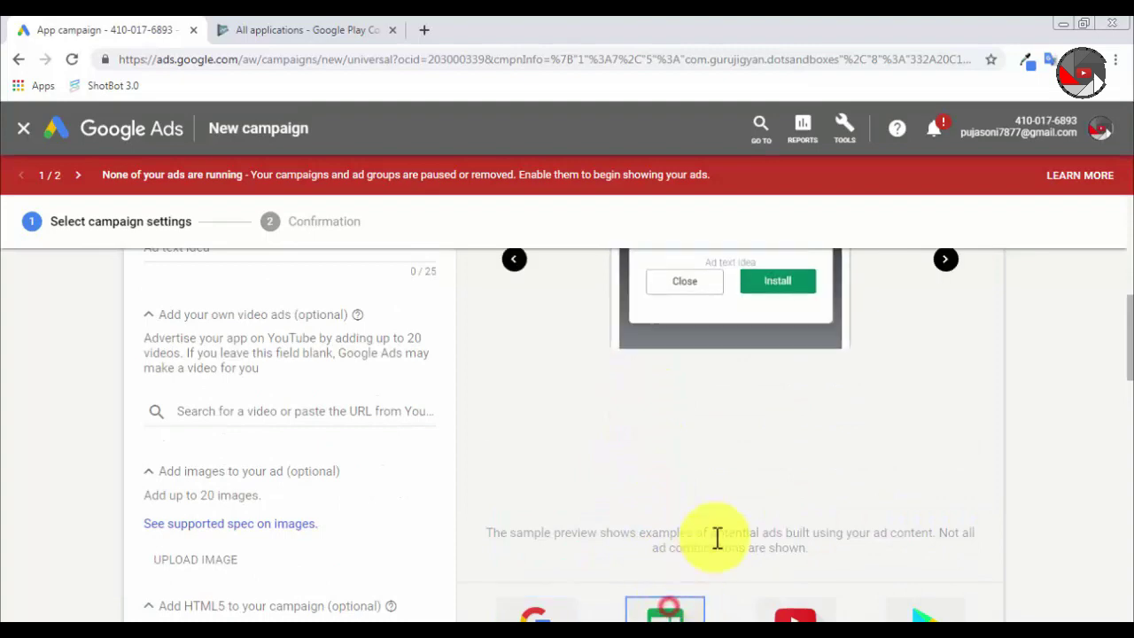
scroll(717, 534, up, 2)
scroll(717, 530, down, 3)
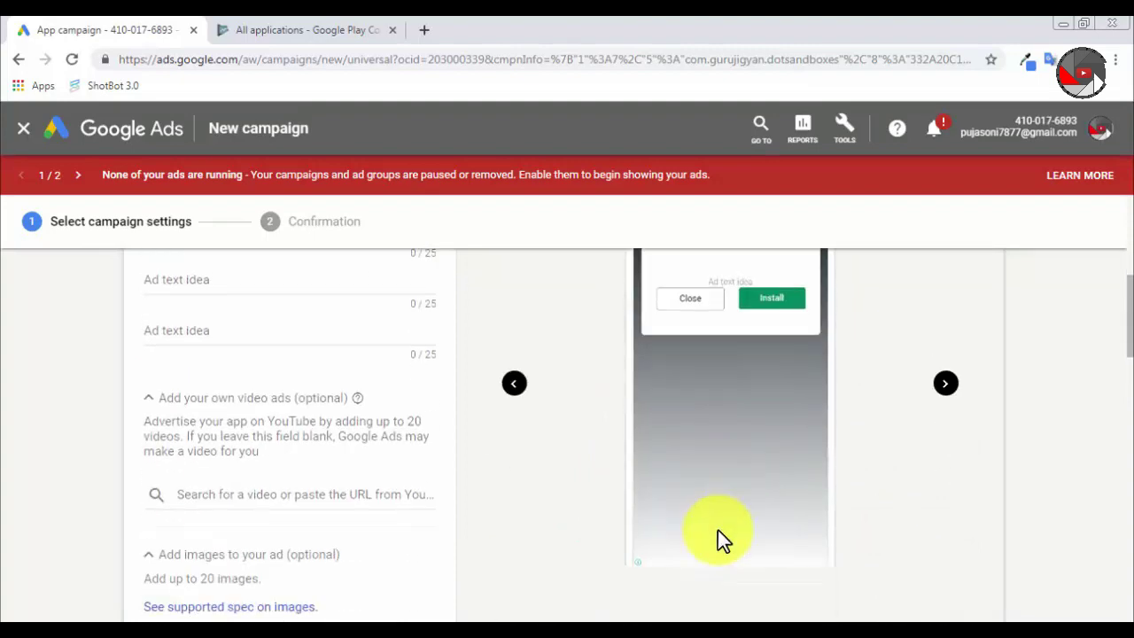
click(527, 609)
scroll(346, 441, up, 4)
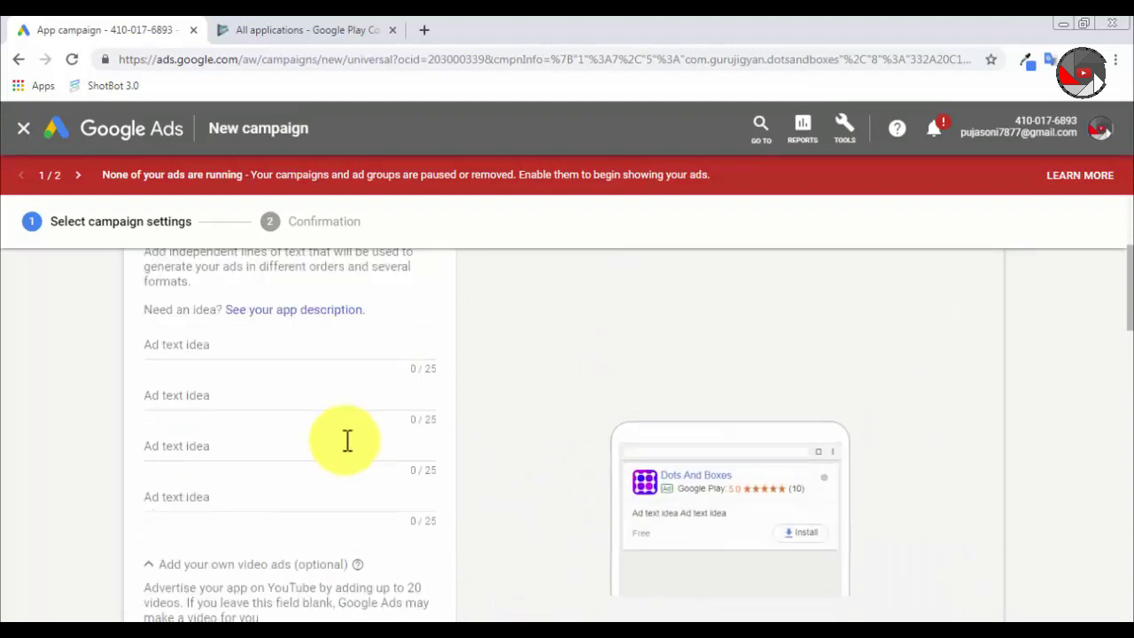
- Enter "Dots and Boxes" as the first ad text idea
click(202, 347)
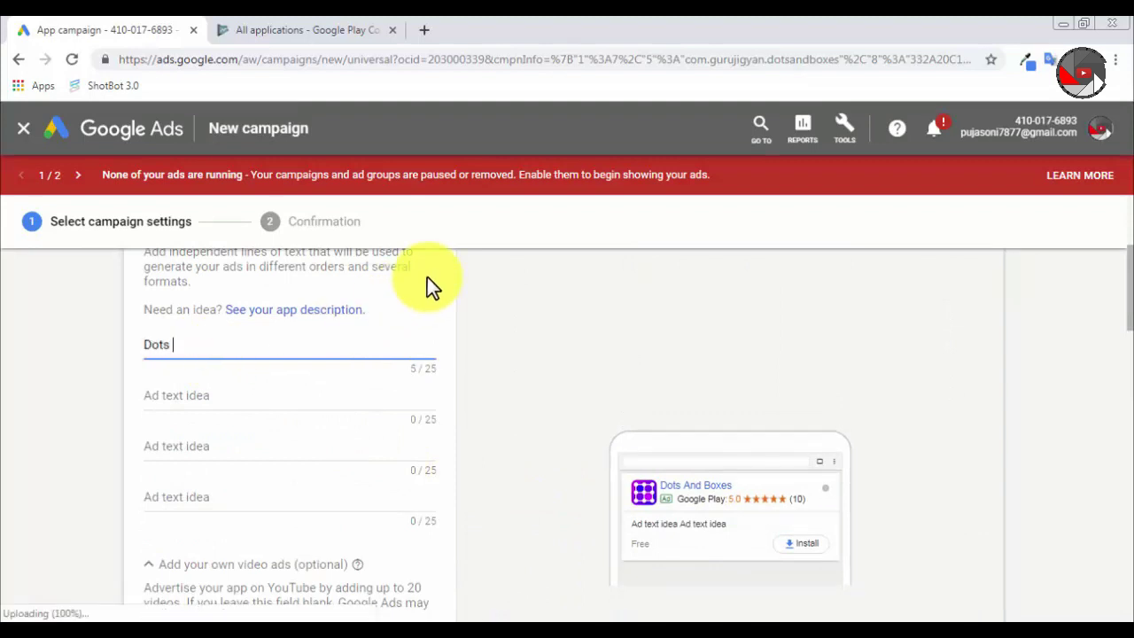
text(Dots %& Boxes Game)
key(Home)
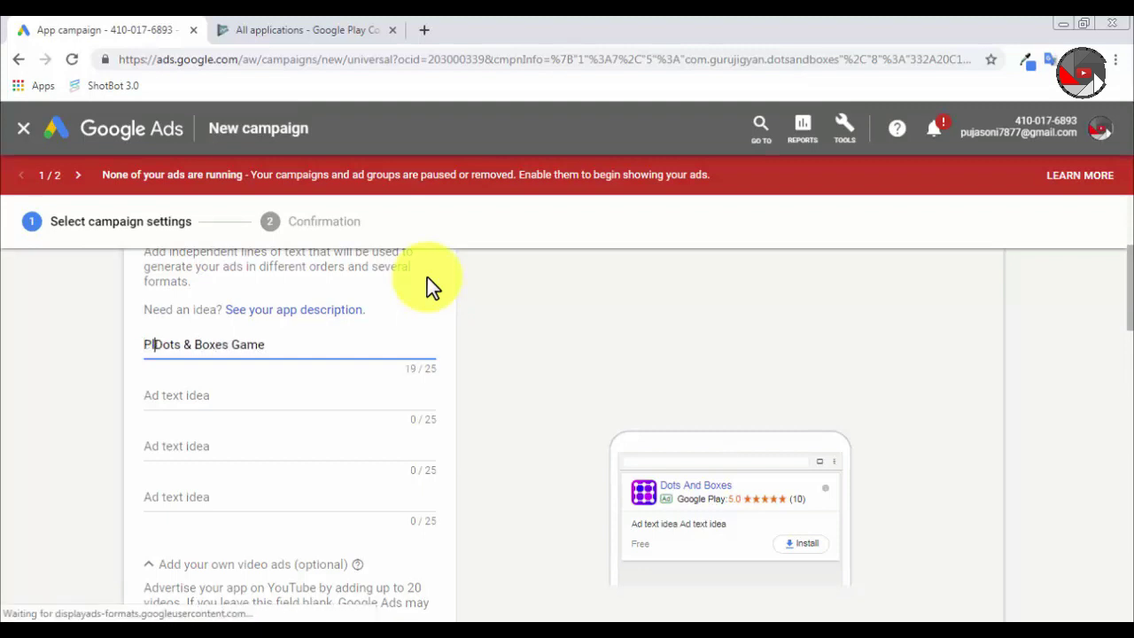
text(Play)
key(BackSpace)
key(BackSpace)
key(BackSpace)
key(BackSpace)
key(BackSpace)
click(176, 346)
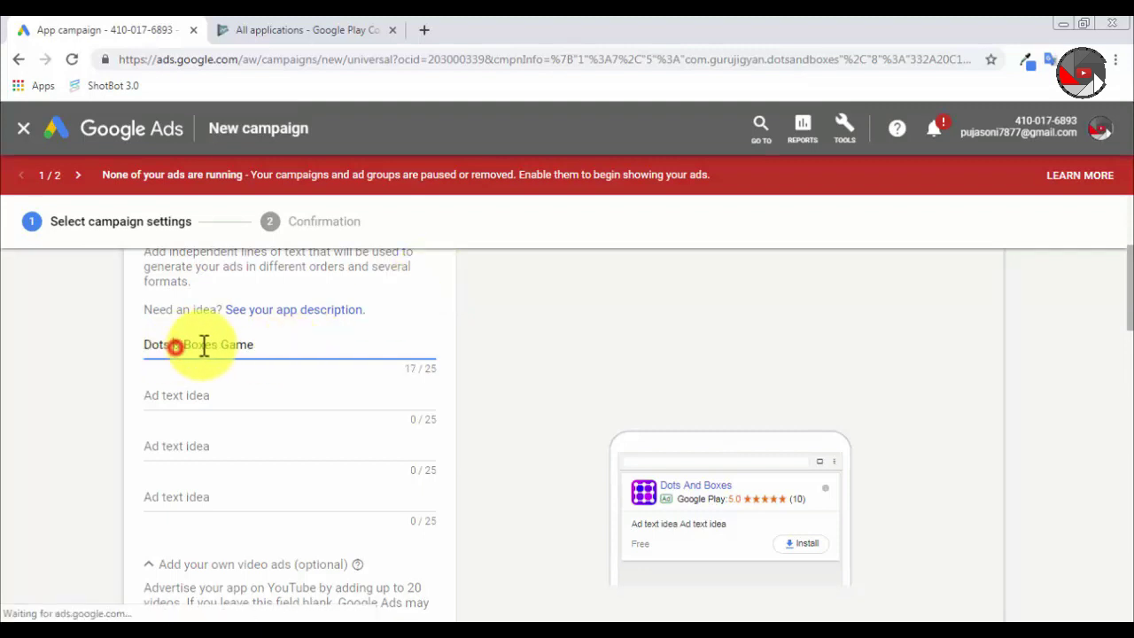
click(269, 344)
key(BackSpace)
key(BackSpace)
key(BackSpace)
key(BackSpace)
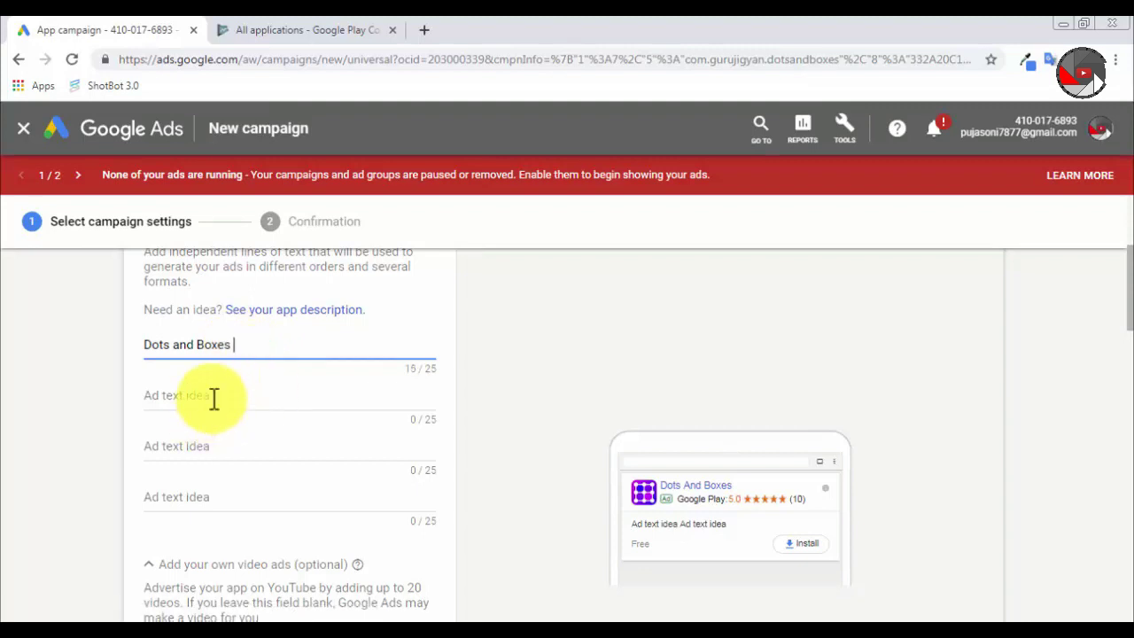
- Enter "Play Dots & Boxes Game on" as the second ad text idea
click(215, 397)
text(Play Dots and Boxes)
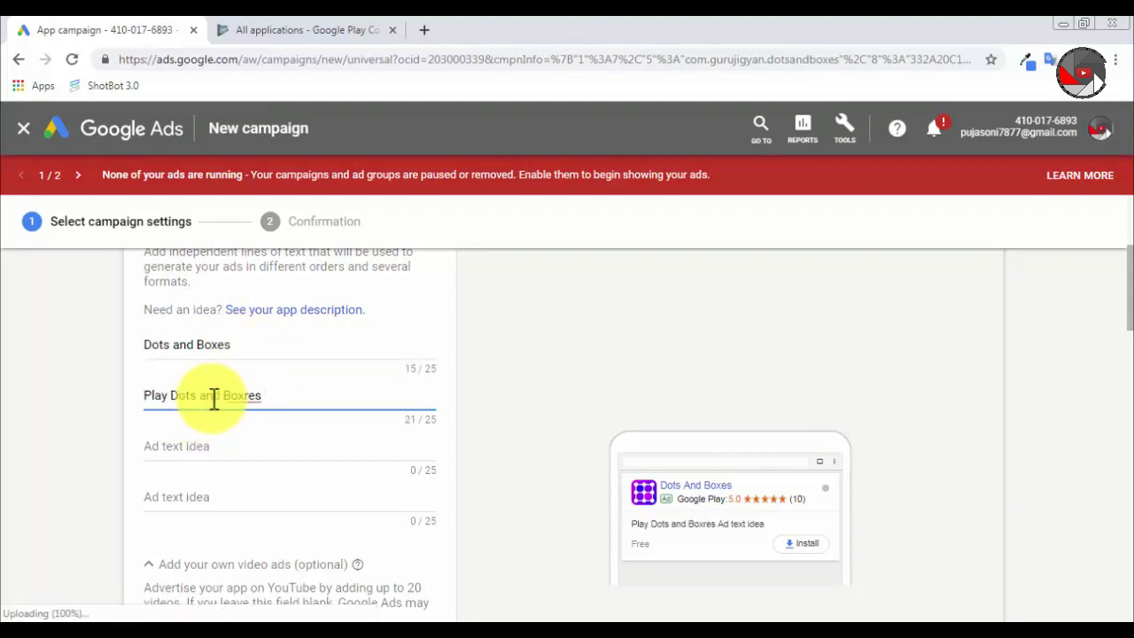
text(es Game on)
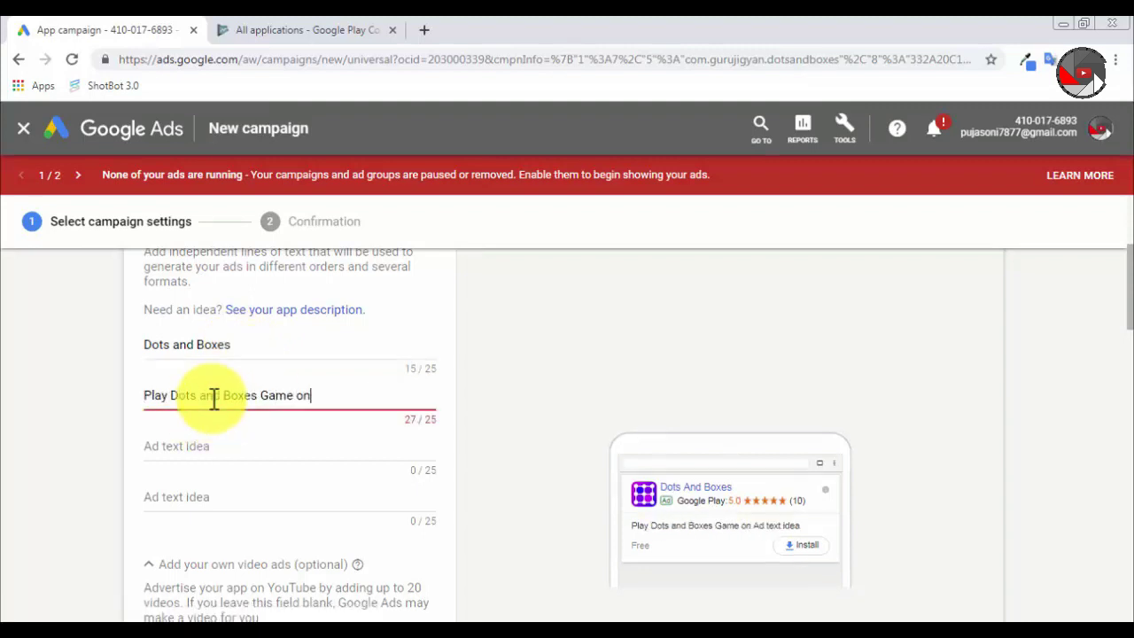
double_click(211, 395)
key(BackSpace)
text(&)
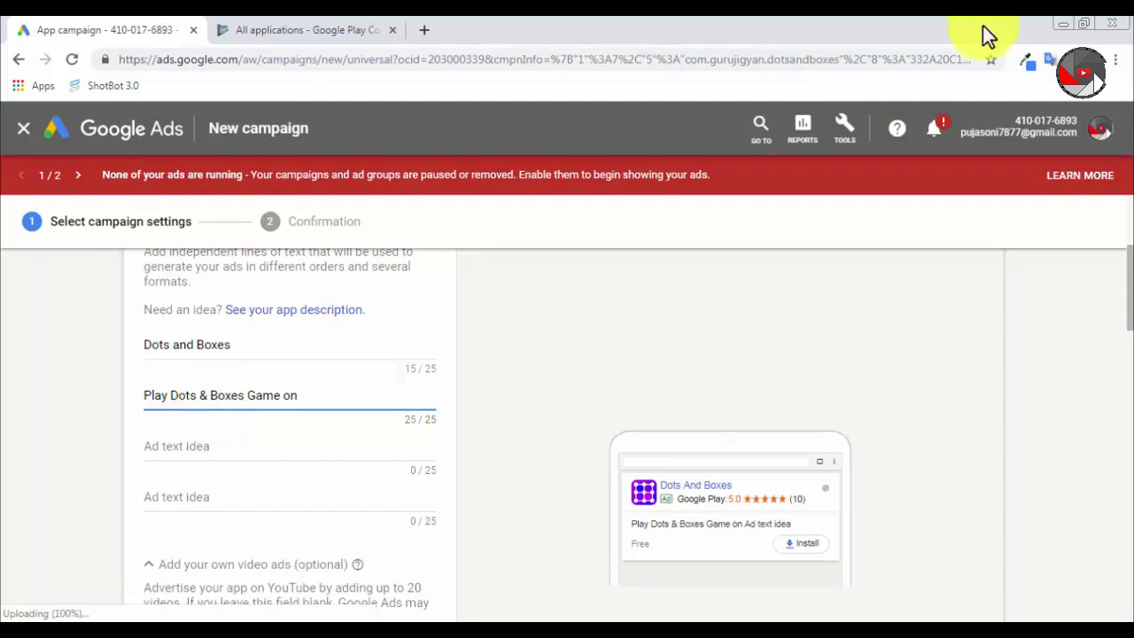
- Enter "High Level with Friends" as the third ad text idea and "Download Now" as the fourth
key(Tab)
text(High Level )
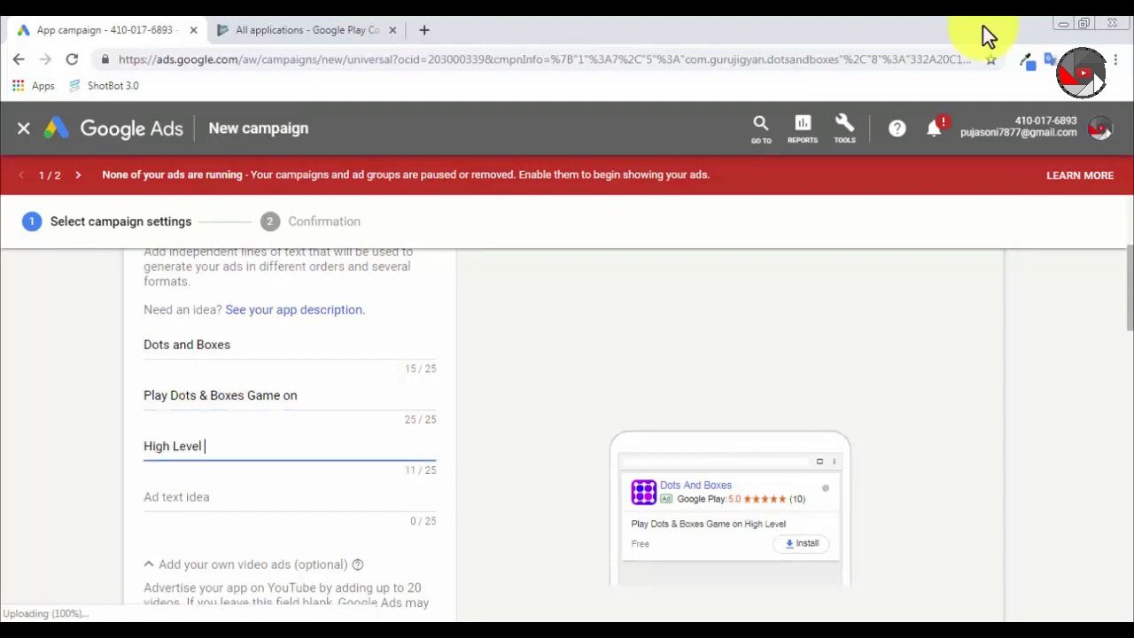
text(with Friends)
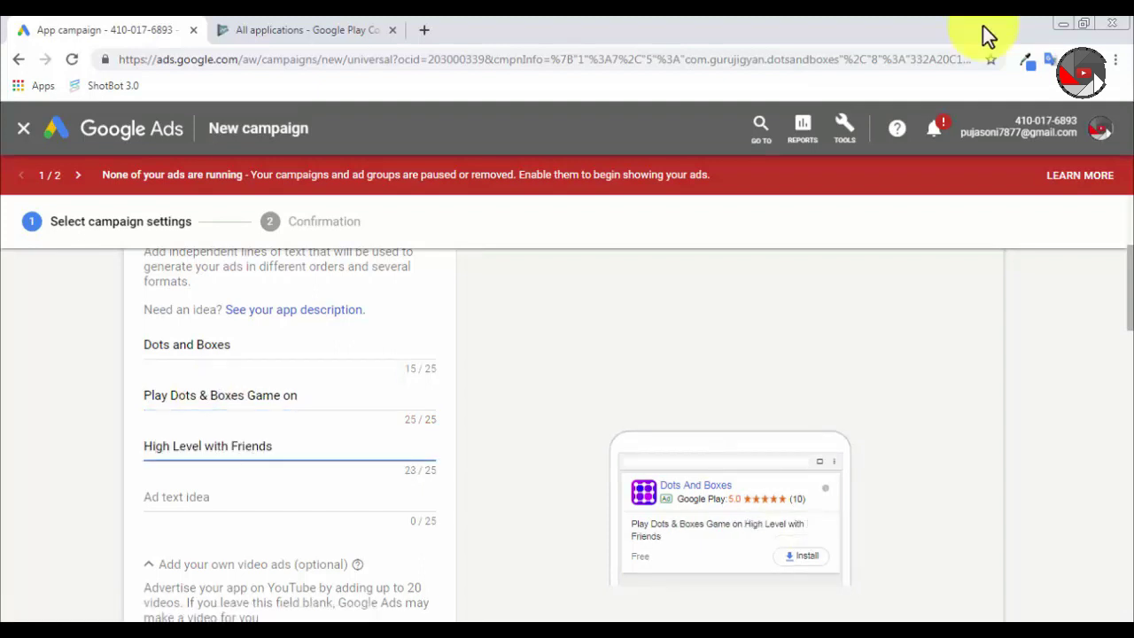
click(299, 499)
text(Download Now)
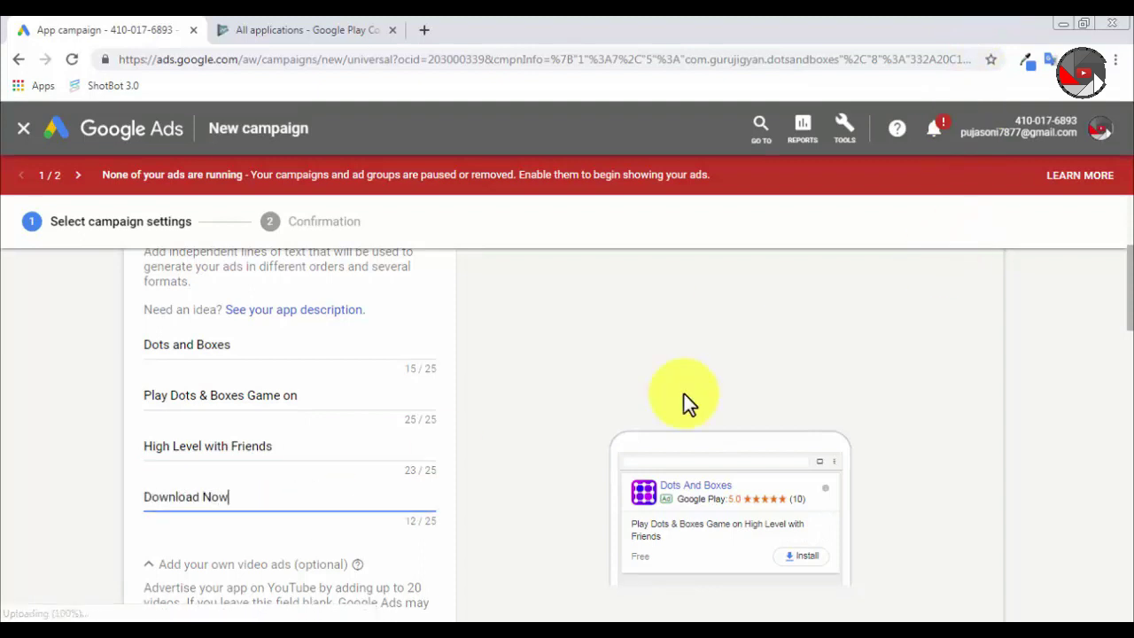
- Examine how the entered ad texts look in the Google Search, Google Display Network and YouTube previews
scroll(546, 404, down, 1)
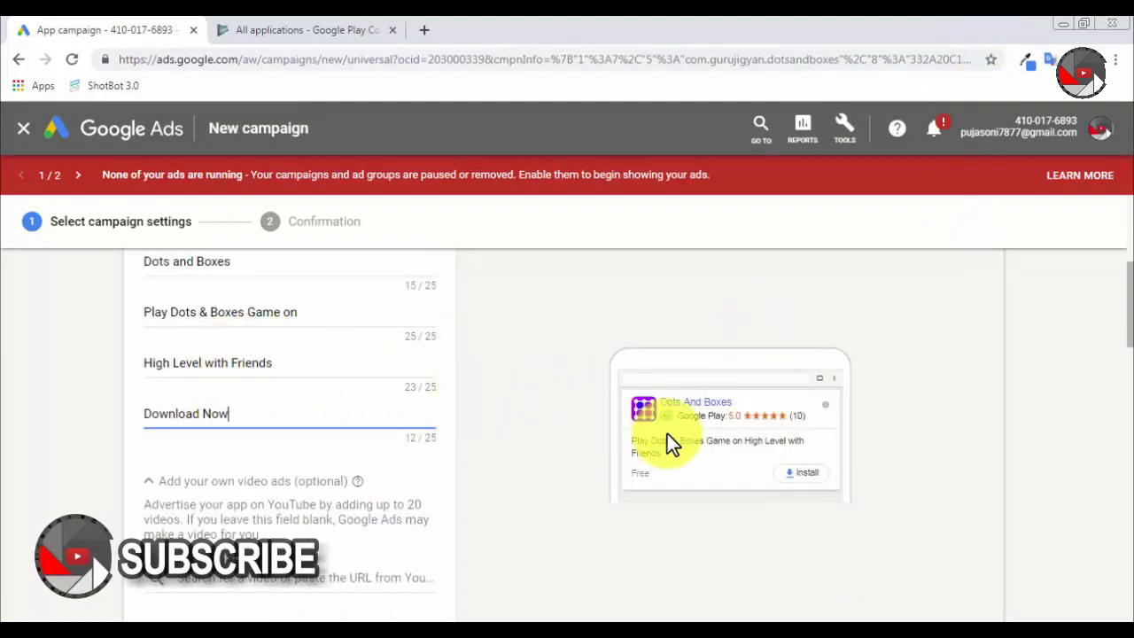
scroll(729, 475, down, 1)
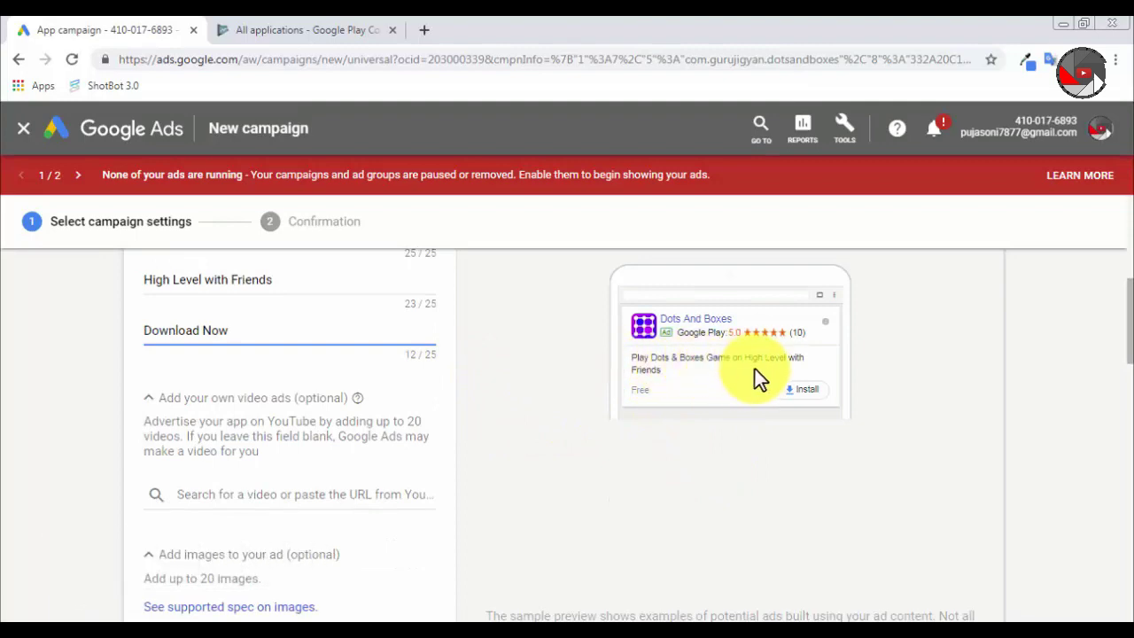
scroll(668, 411, down, 2)
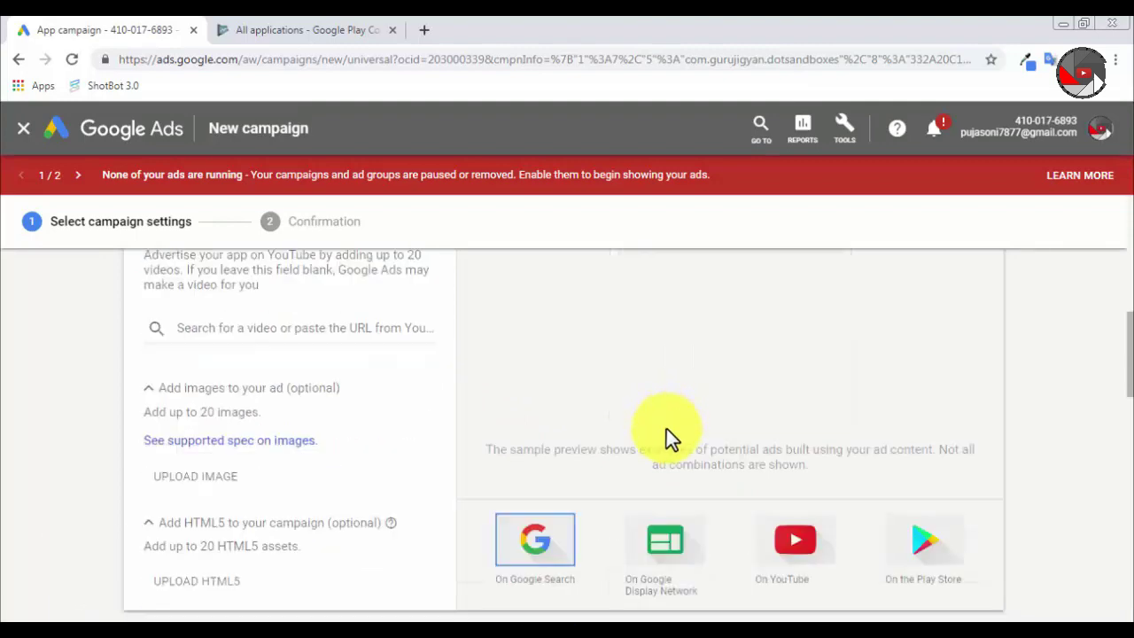
scroll(740, 368, up, 1)
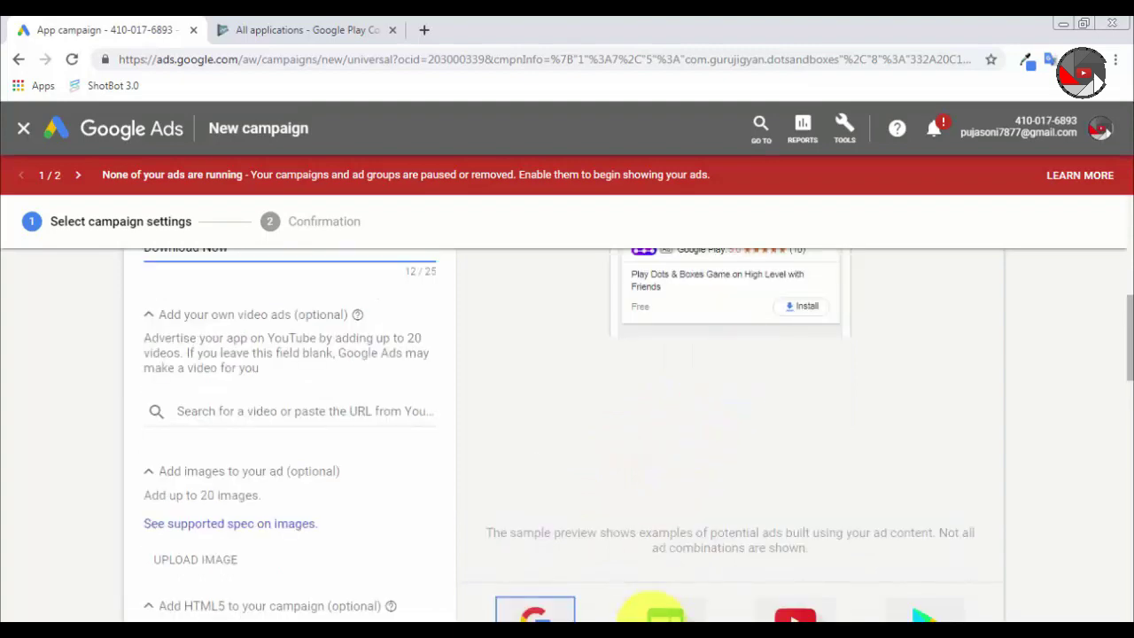
click(660, 611)
scroll(784, 506, up, 2)
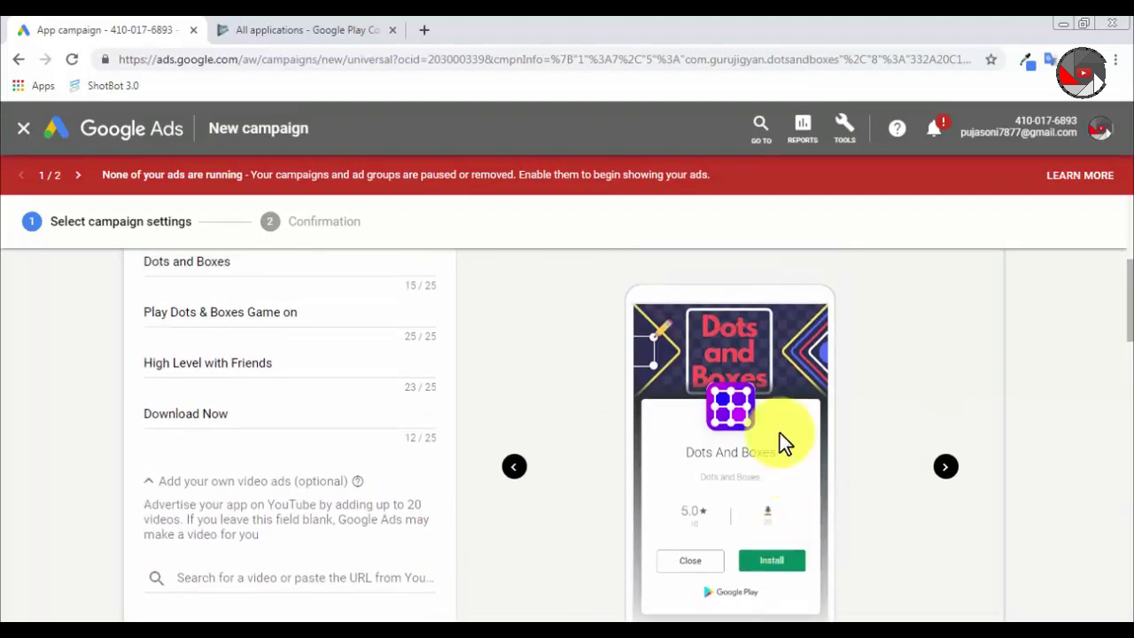
scroll(790, 431, down, 1)
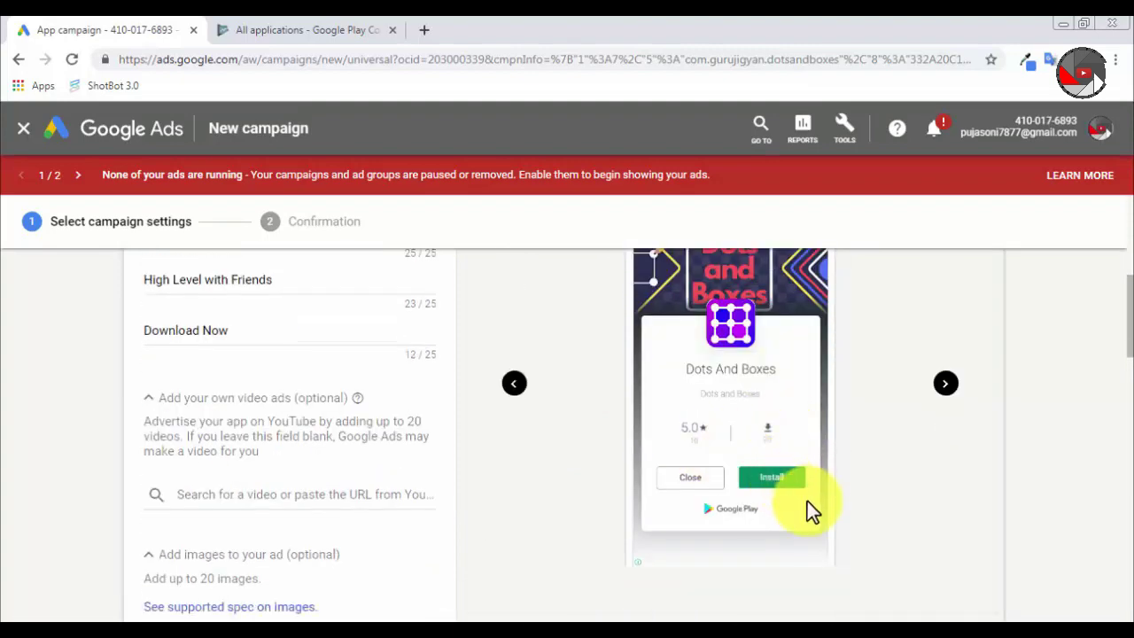
scroll(802, 505, down, 2)
scroll(819, 582, down, 1)
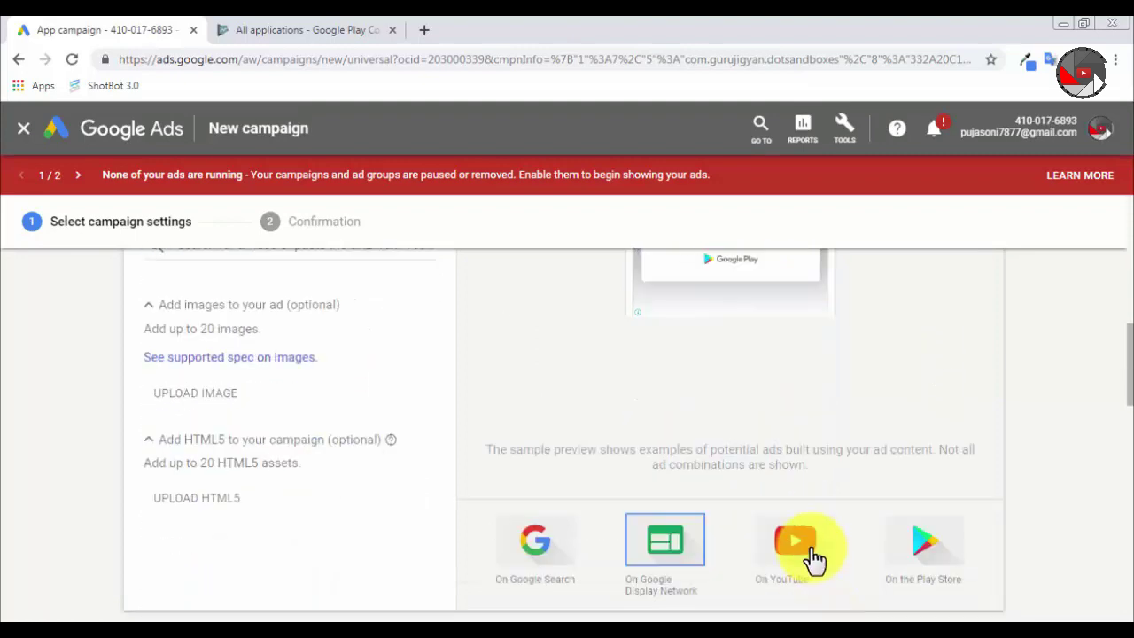
click(811, 551)
scroll(876, 472, up, 4)
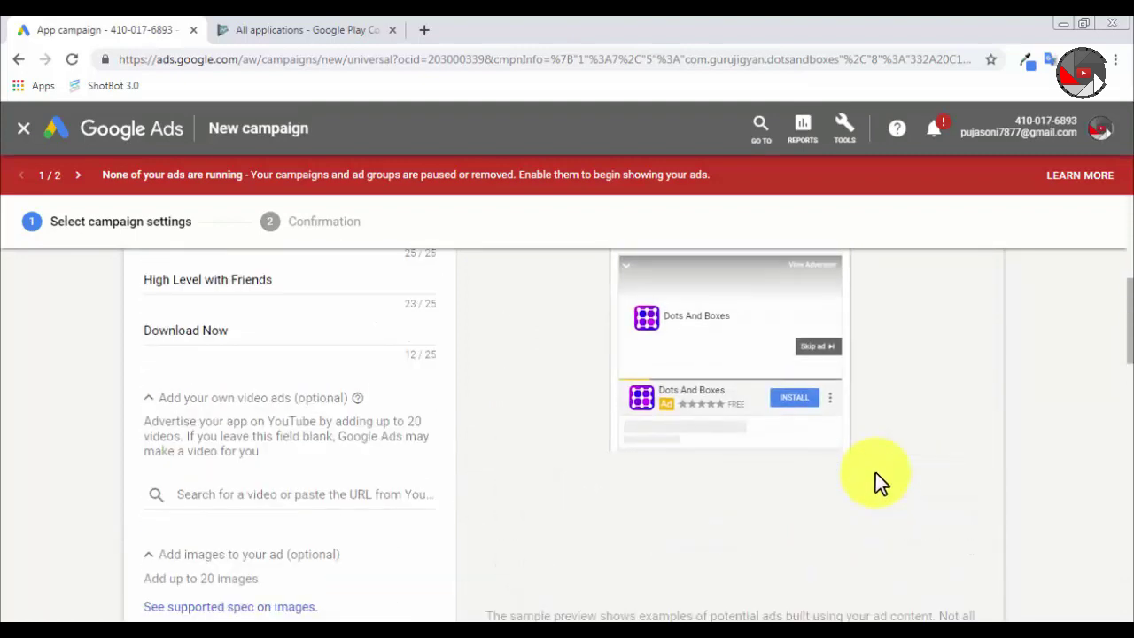
- Examine the YouTube and Play Store previews of the ad, and return to the Google Search preview
scroll(868, 461, down, 1)
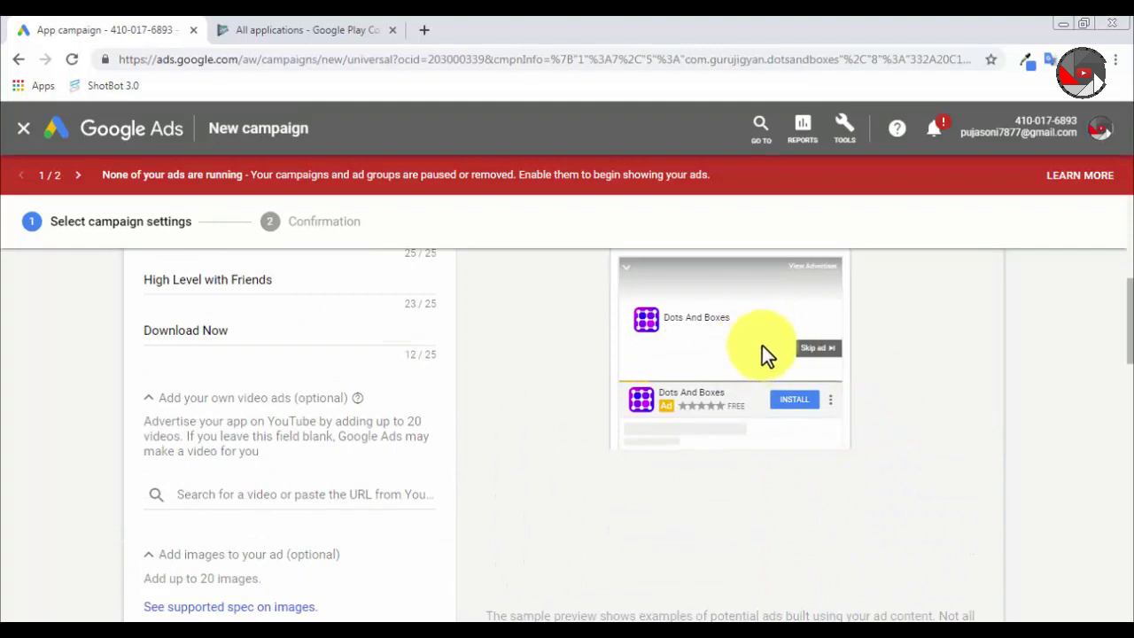
scroll(886, 364, up, 1)
scroll(938, 447, down, 3)
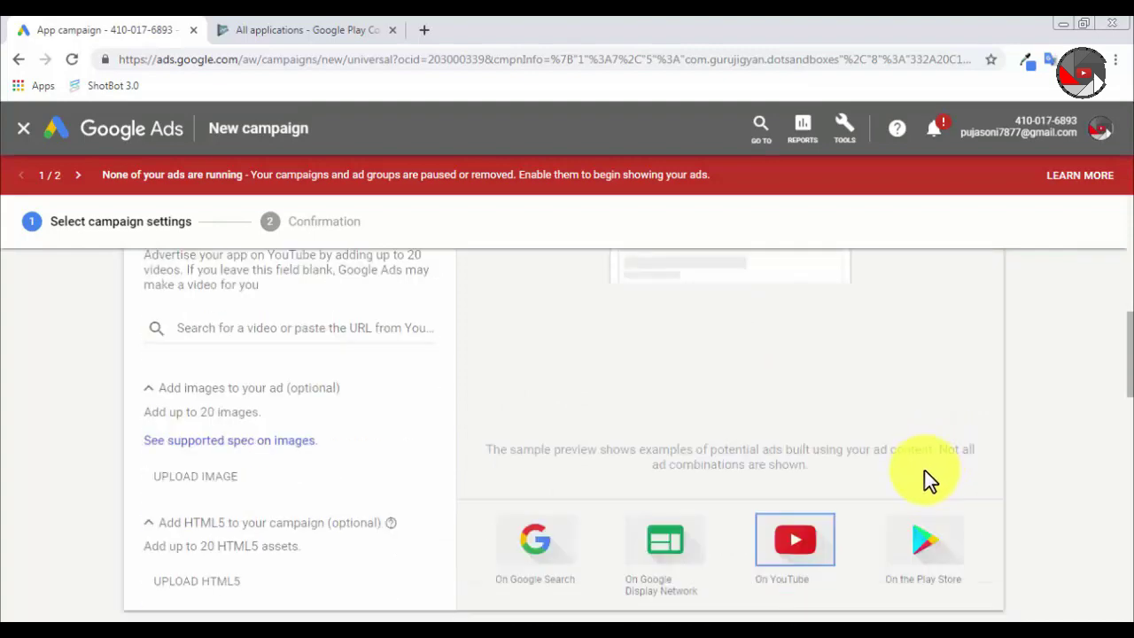
click(928, 540)
scroll(932, 438, up, 2)
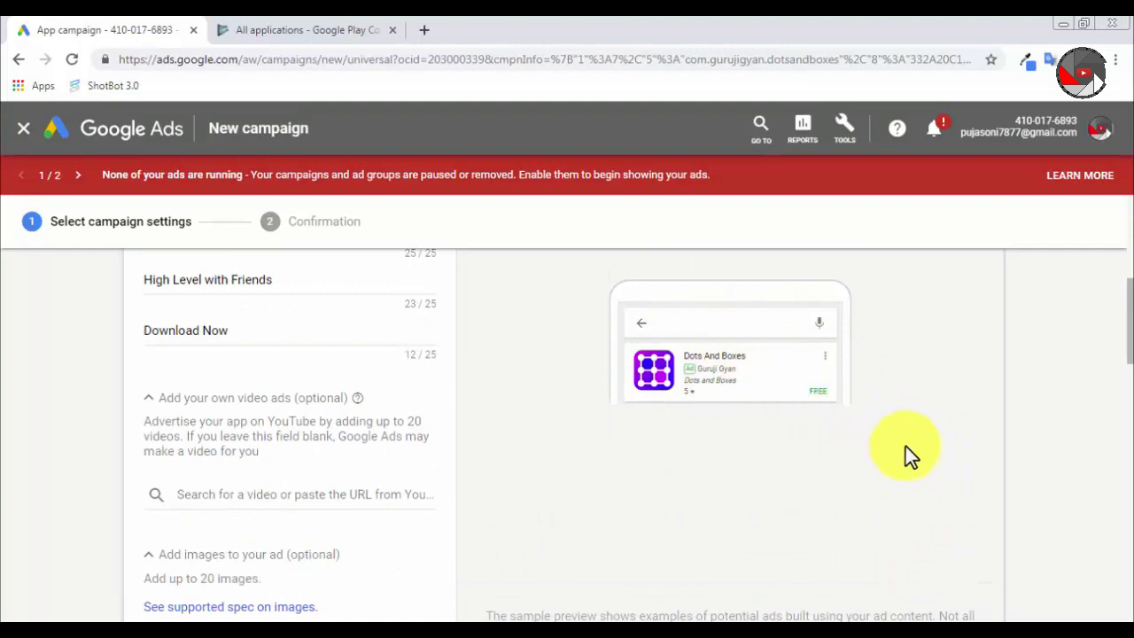
scroll(905, 446, down, 3)
click(543, 465)
scroll(901, 370, up, 4)
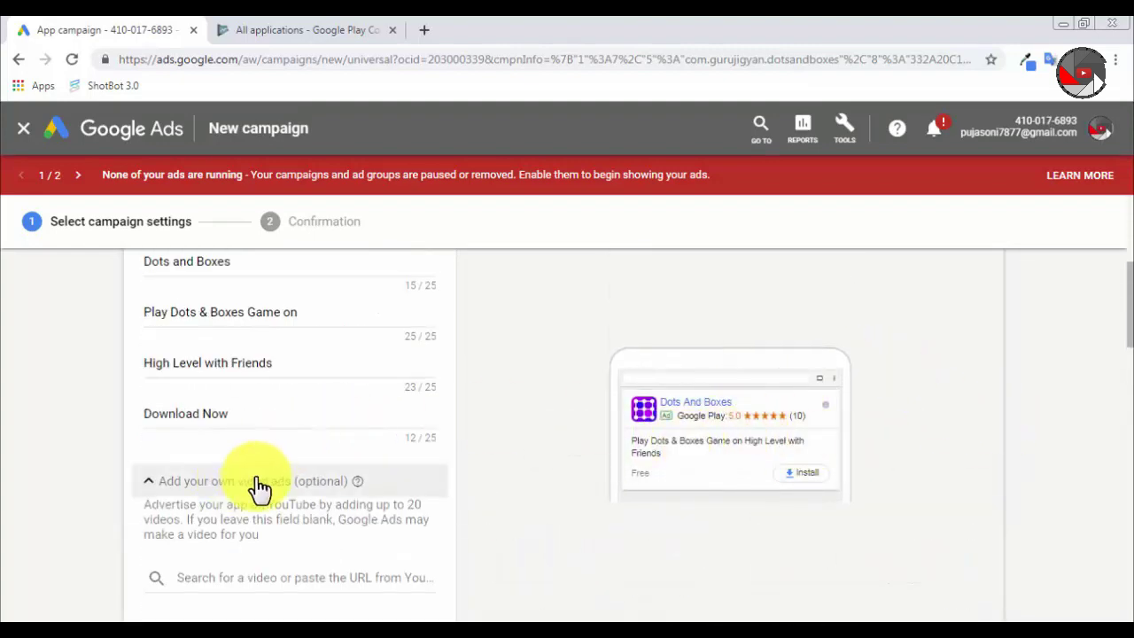
- Check the location and language settings, and set the average daily budget to ₹50
scroll(258, 486, down, 4)
scroll(256, 477, down, 4)
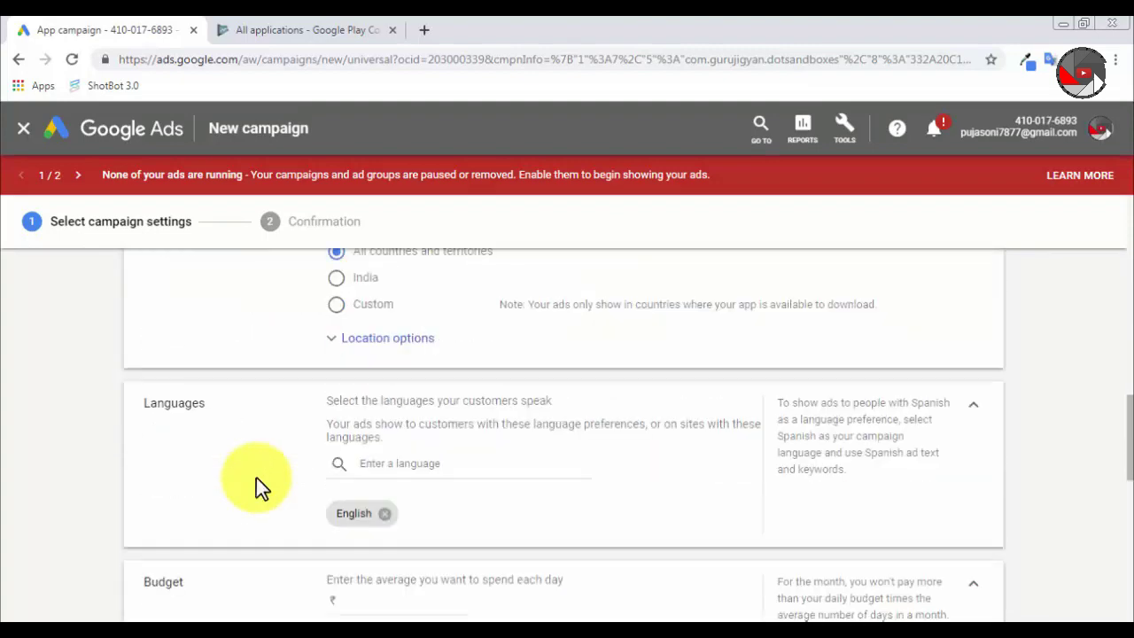
scroll(301, 450, up, 2)
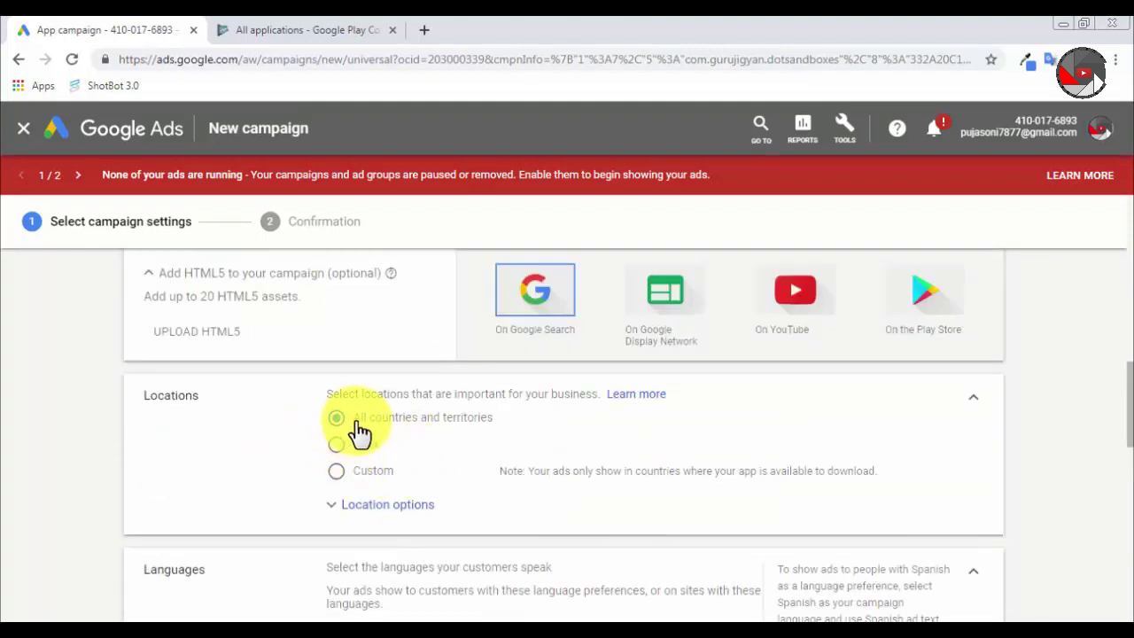
scroll(443, 510, down, 2)
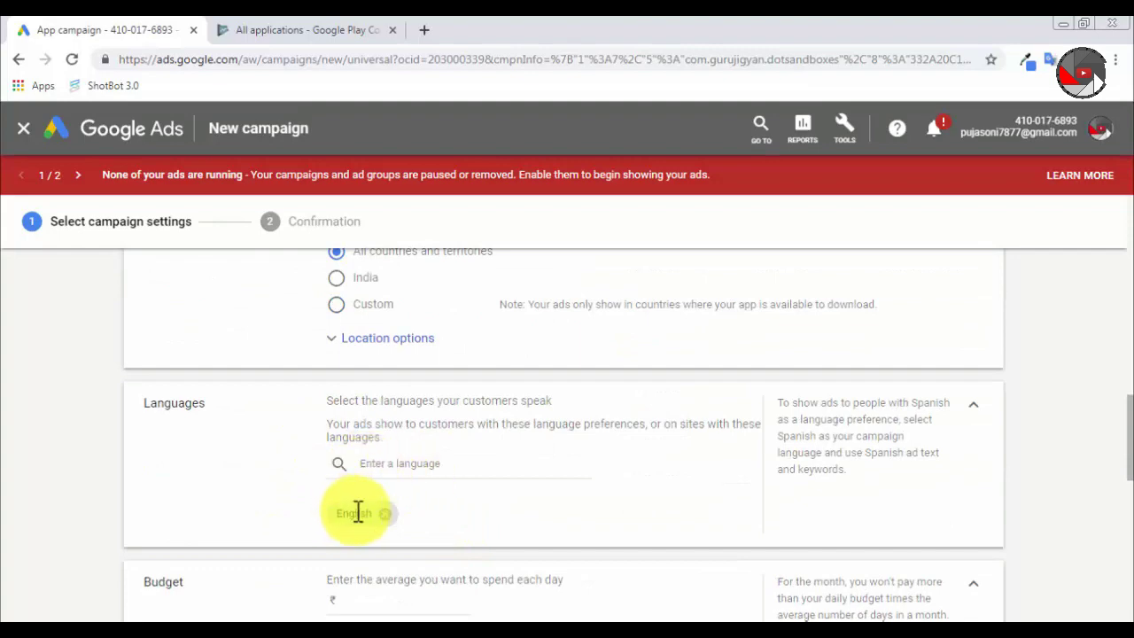
scroll(470, 454, down, 3)
scroll(434, 447, up, 1)
click(420, 441)
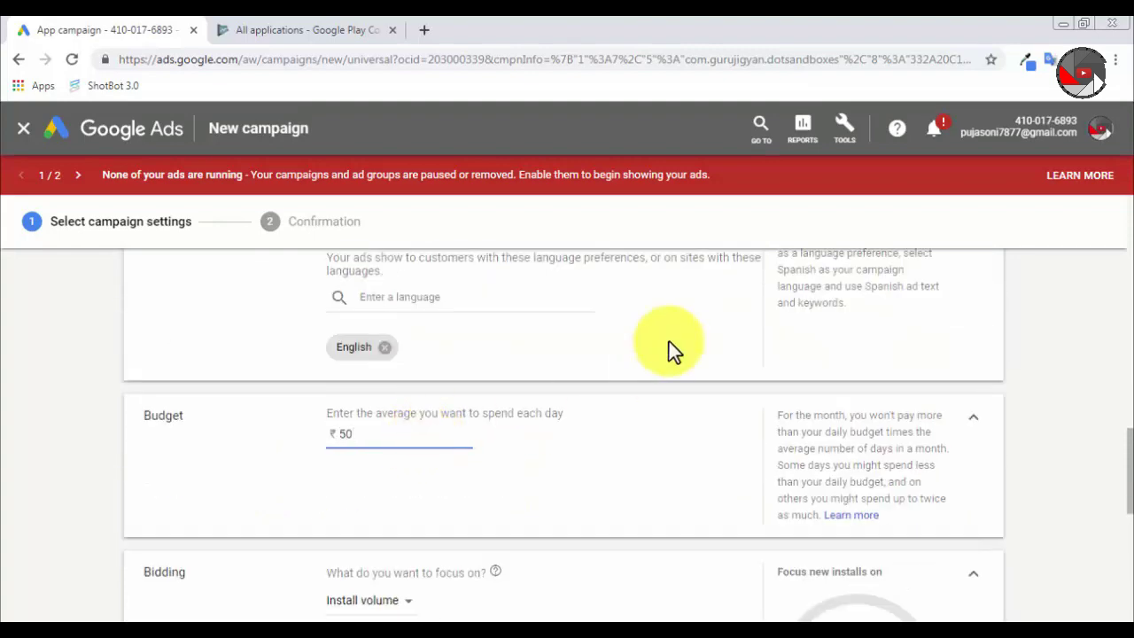
- Set the target cost-per-install in the bidding settings to ₹1
scroll(523, 458, down, 2)
scroll(397, 520, down, 1)
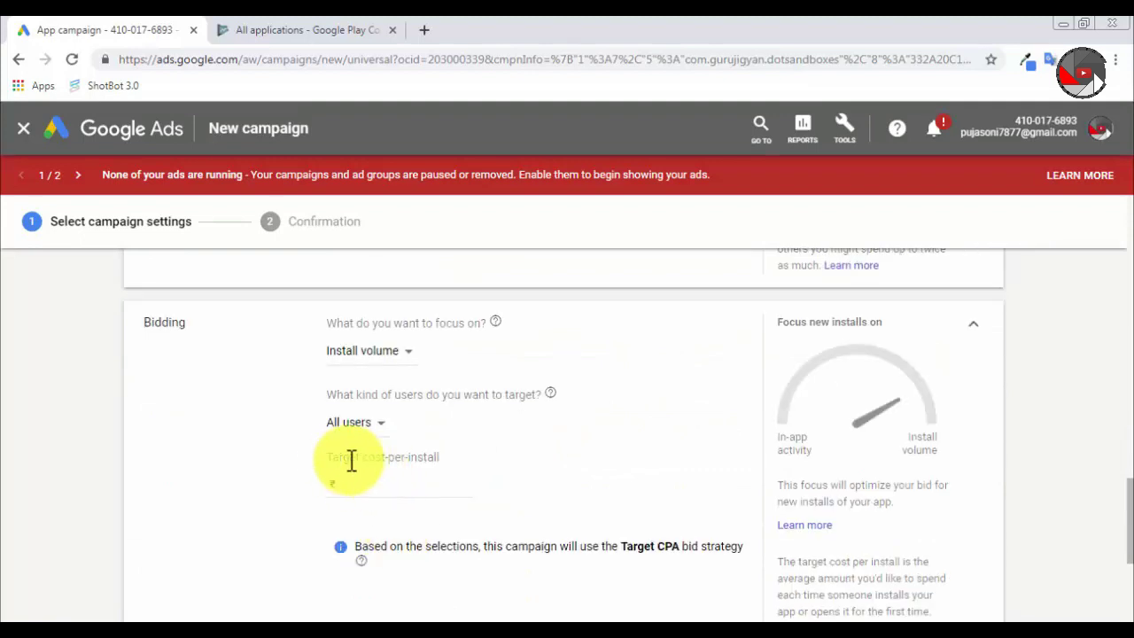
drag(327, 458, 448, 457)
click(543, 431)
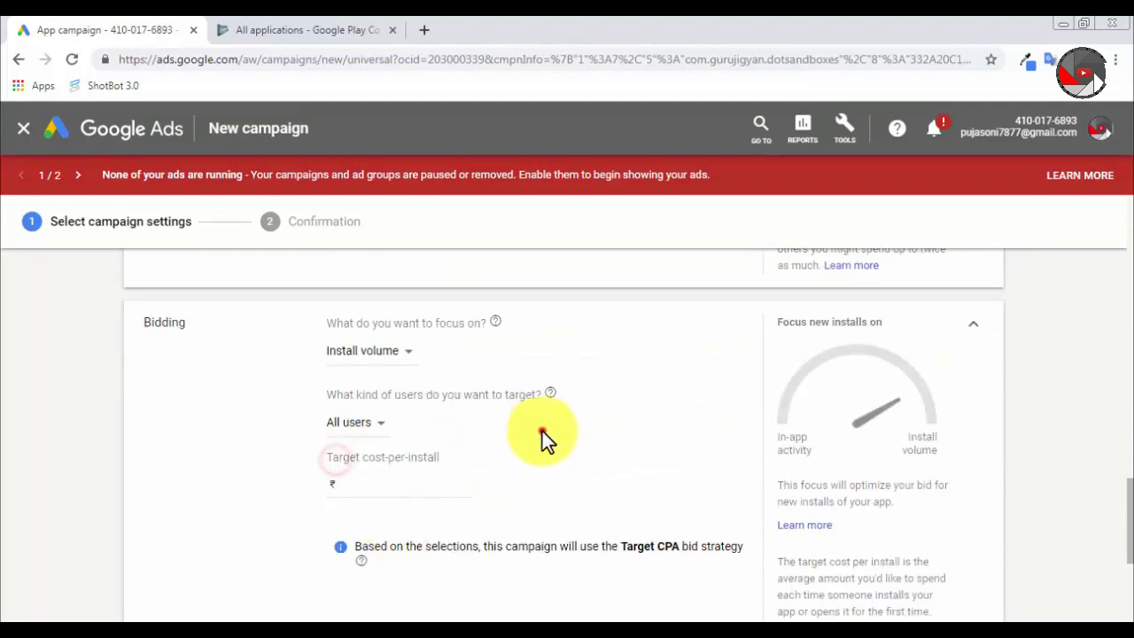
click(405, 486)
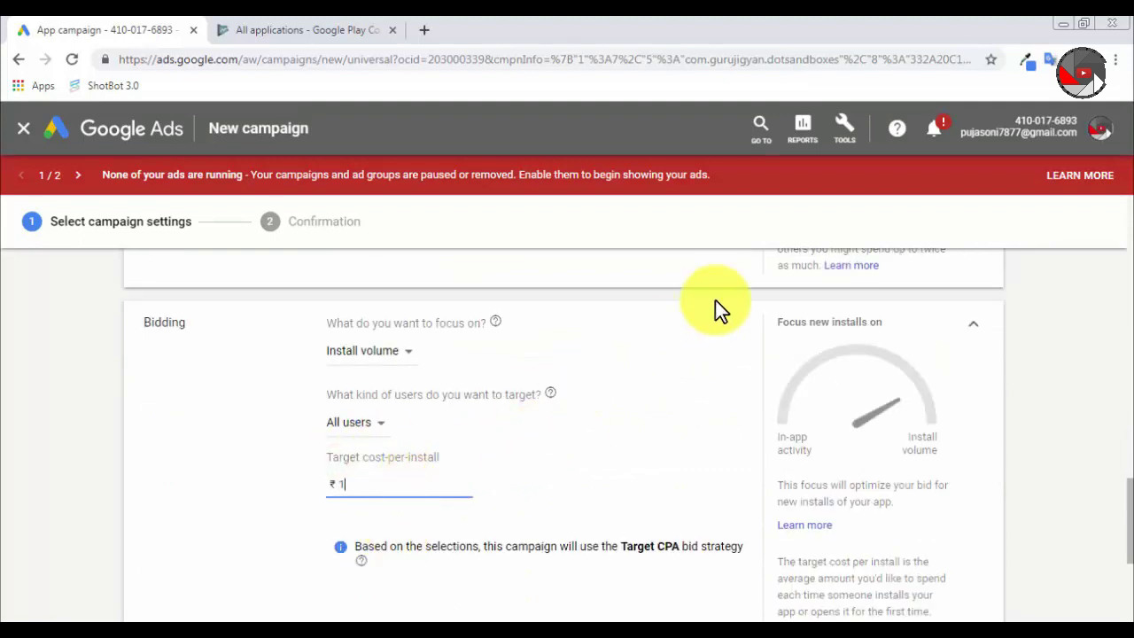
click(671, 408)
- Save the campaign settings and continue to the confirmation page
scroll(590, 507, down, 2)
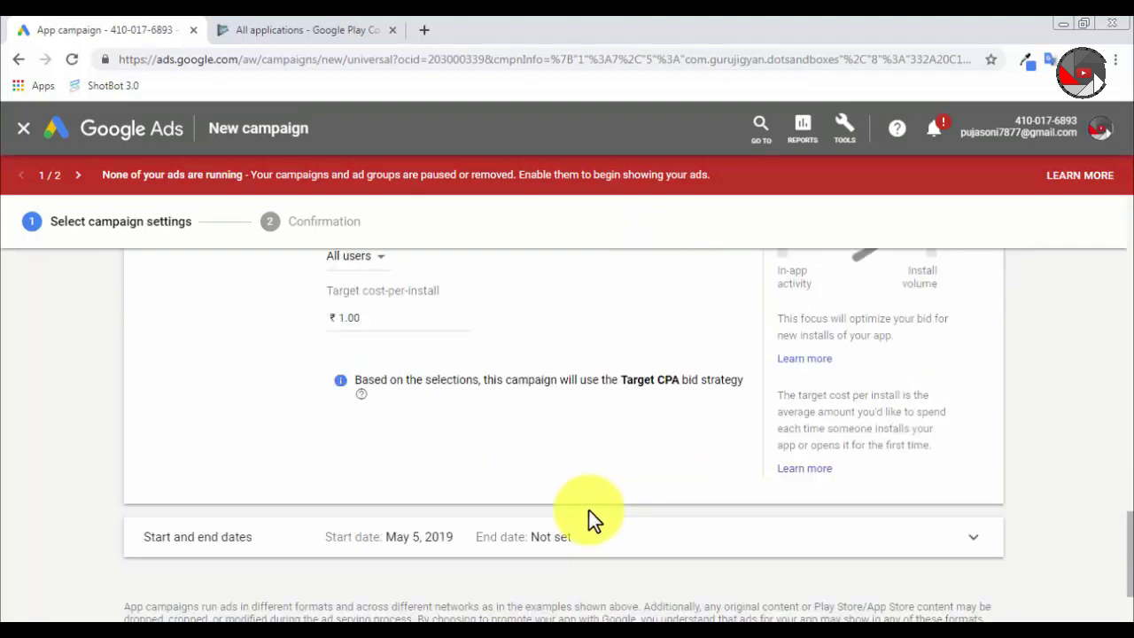
scroll(537, 494, down, 1)
scroll(540, 497, down, 1)
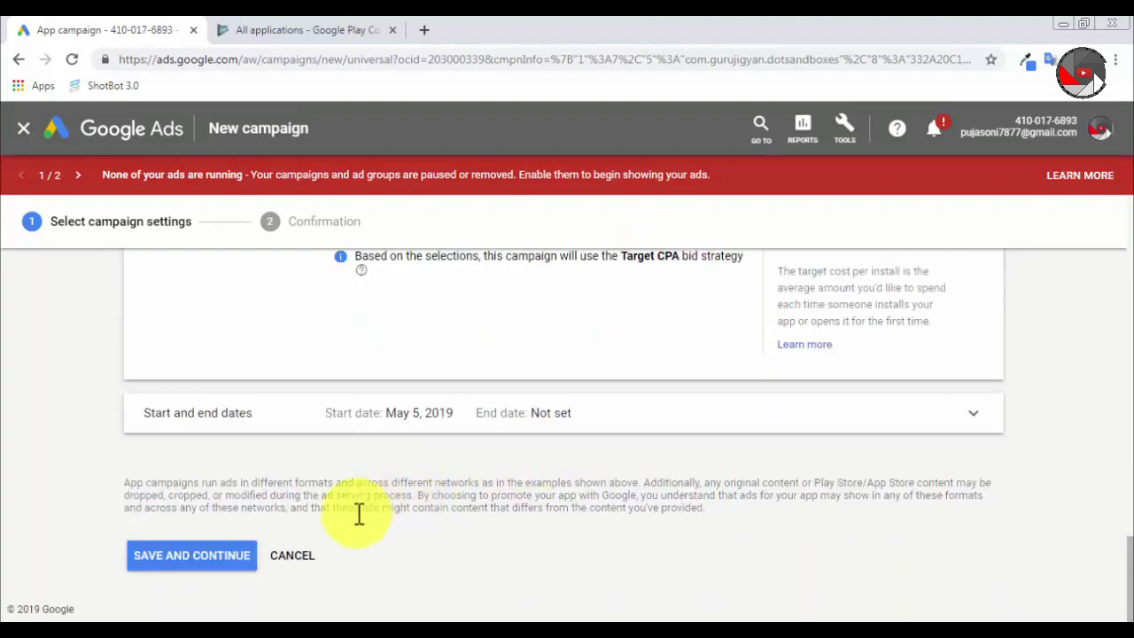
click(220, 565)
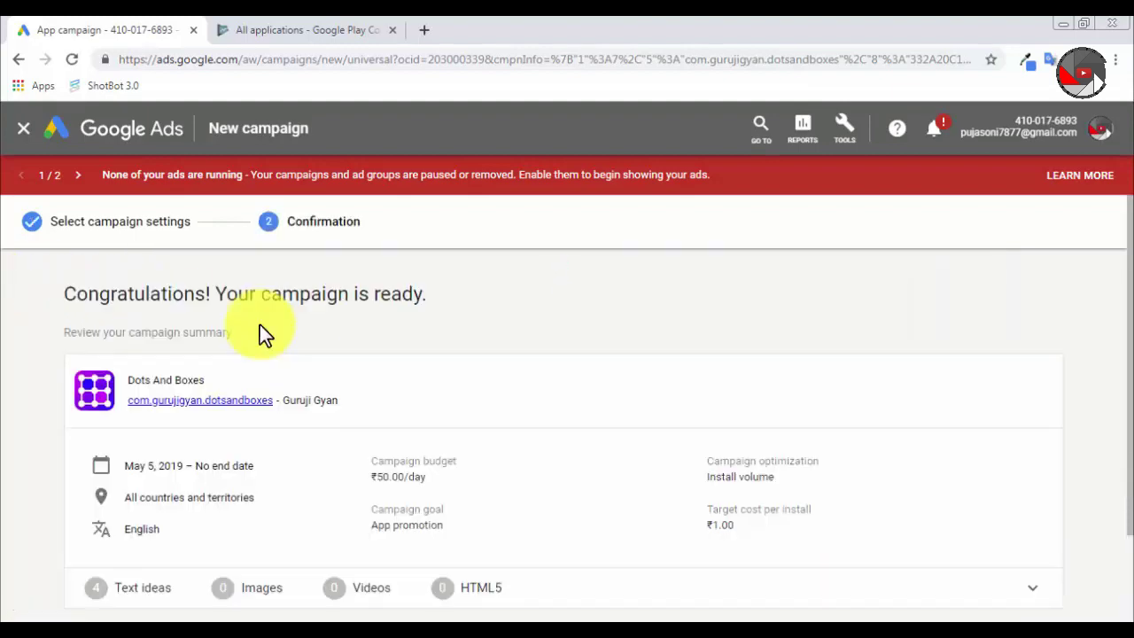
- Review the campaign summary's dates, budget, optimization, target cost per install, goal and language
scroll(267, 417, down, 1)
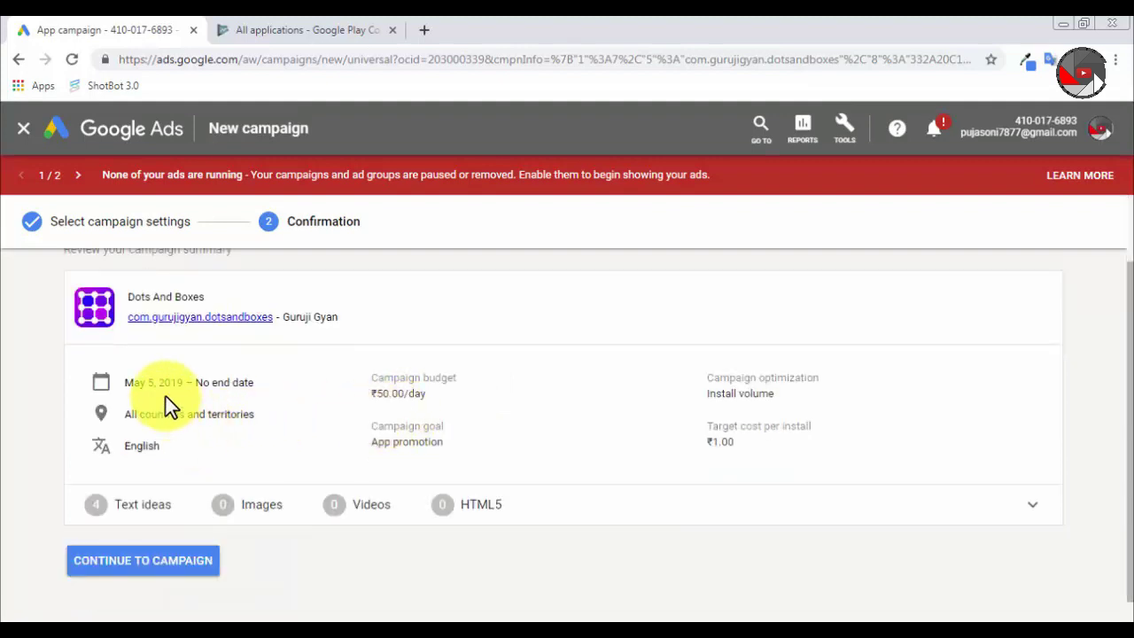
drag(128, 382, 254, 385)
click(203, 384)
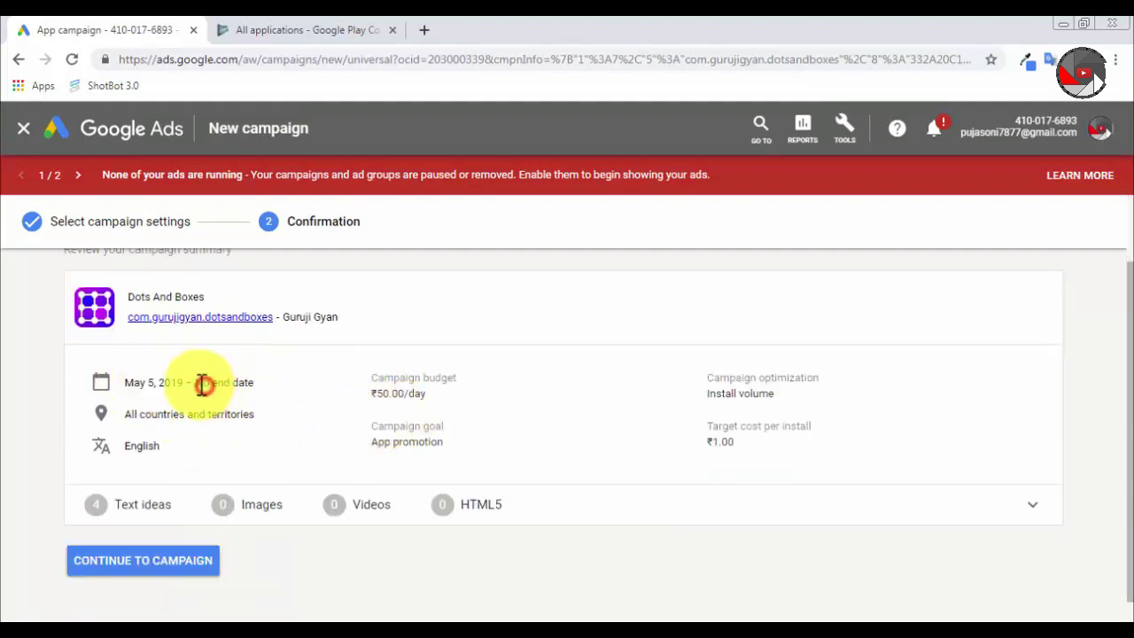
triple_click(203, 383)
click(326, 402)
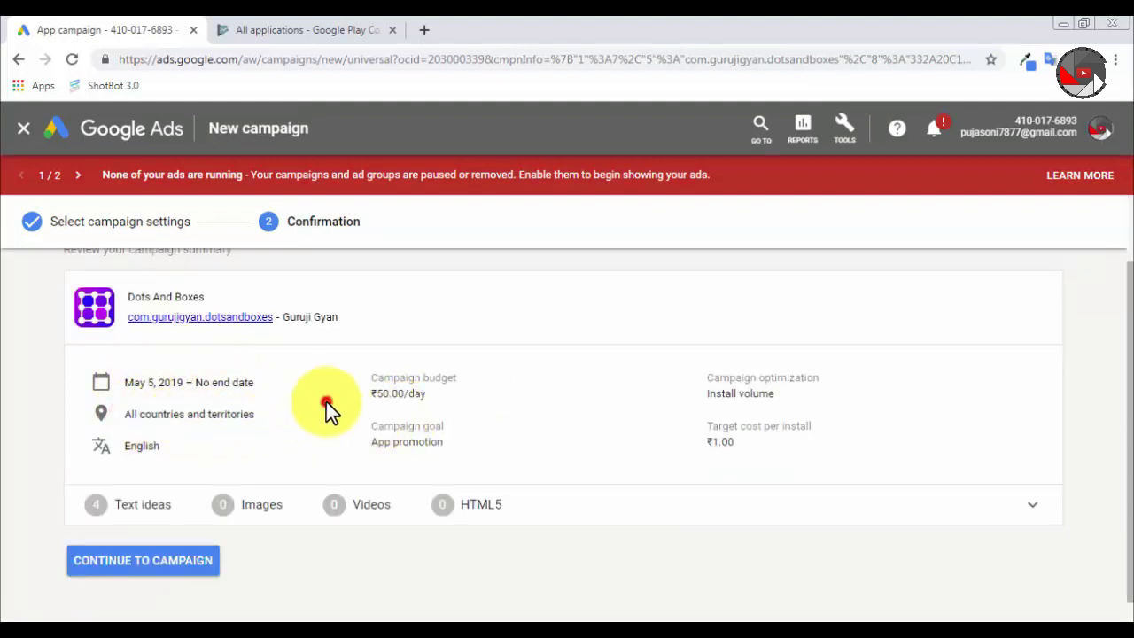
triple_click(381, 394)
click(562, 382)
triple_click(709, 393)
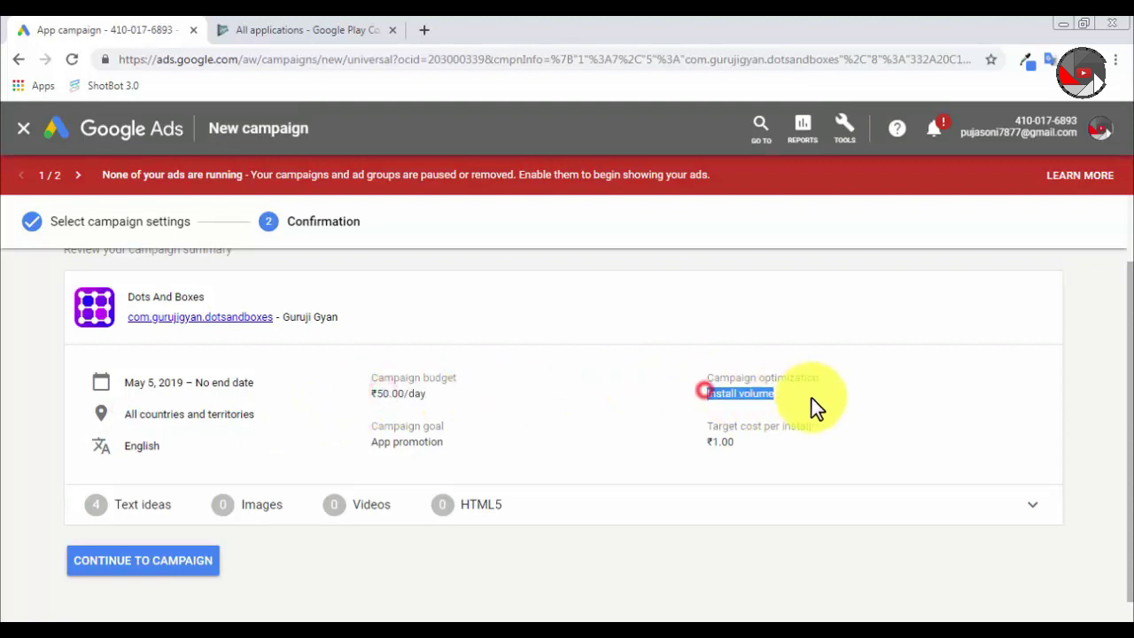
click(810, 417)
click(793, 426)
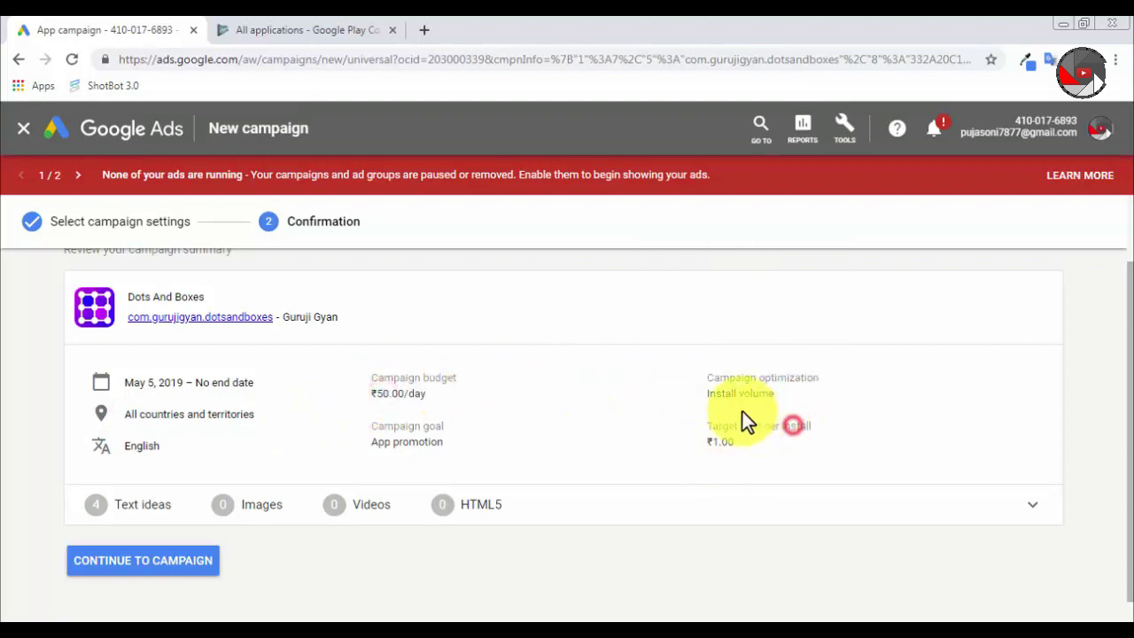
drag(737, 394, 773, 393)
click(765, 453)
drag(707, 441, 755, 441)
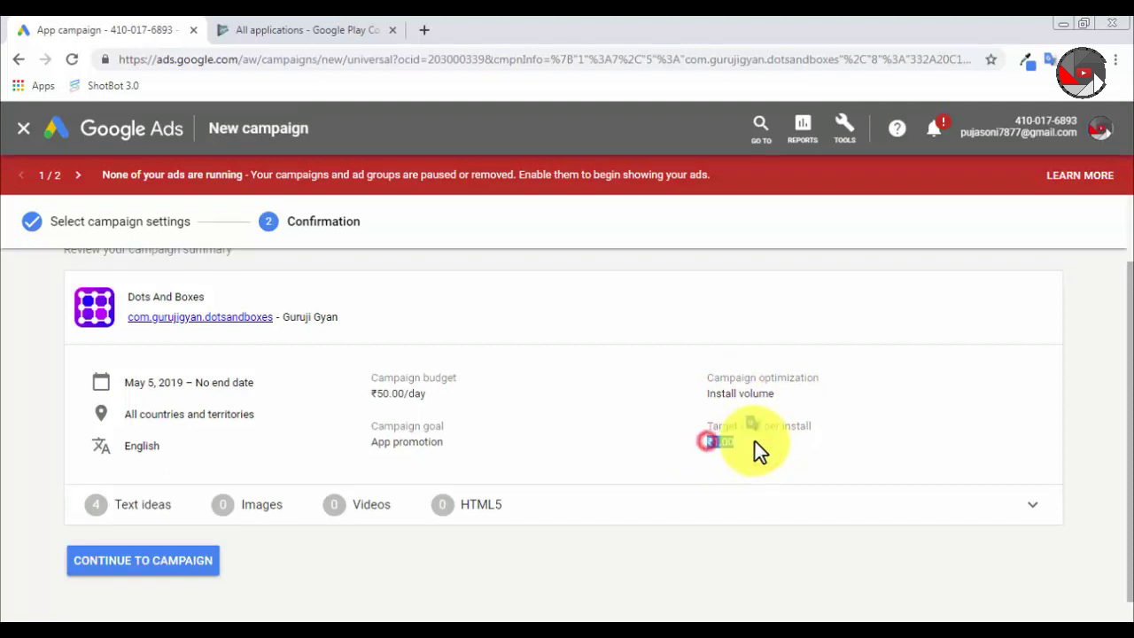
drag(372, 446, 443, 443)
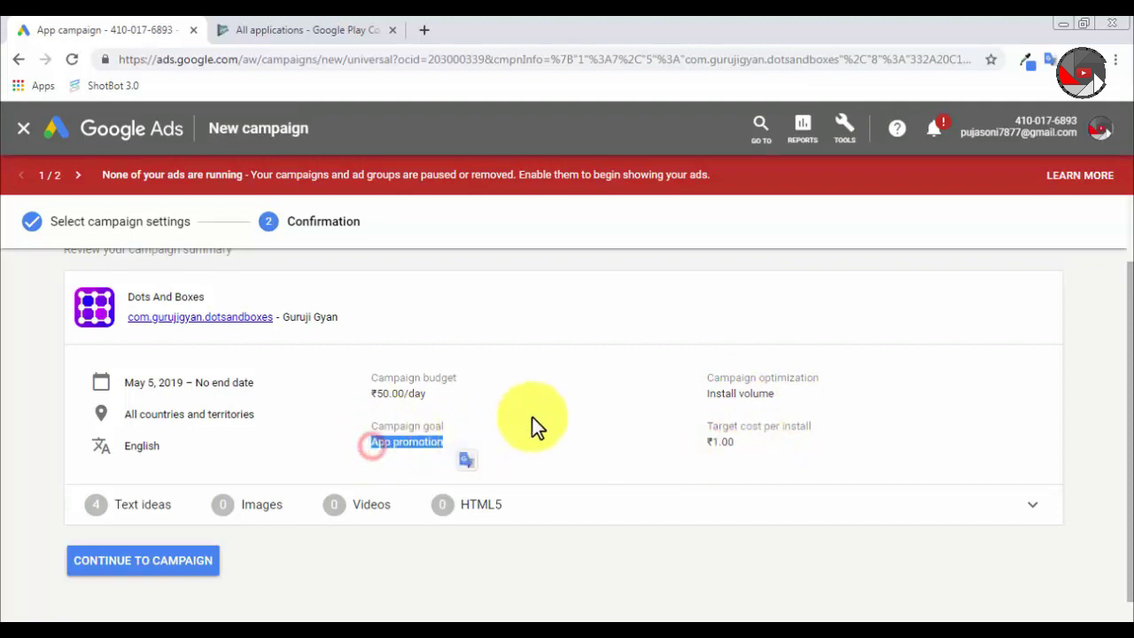
click(532, 417)
drag(119, 446, 157, 448)
click(219, 440)
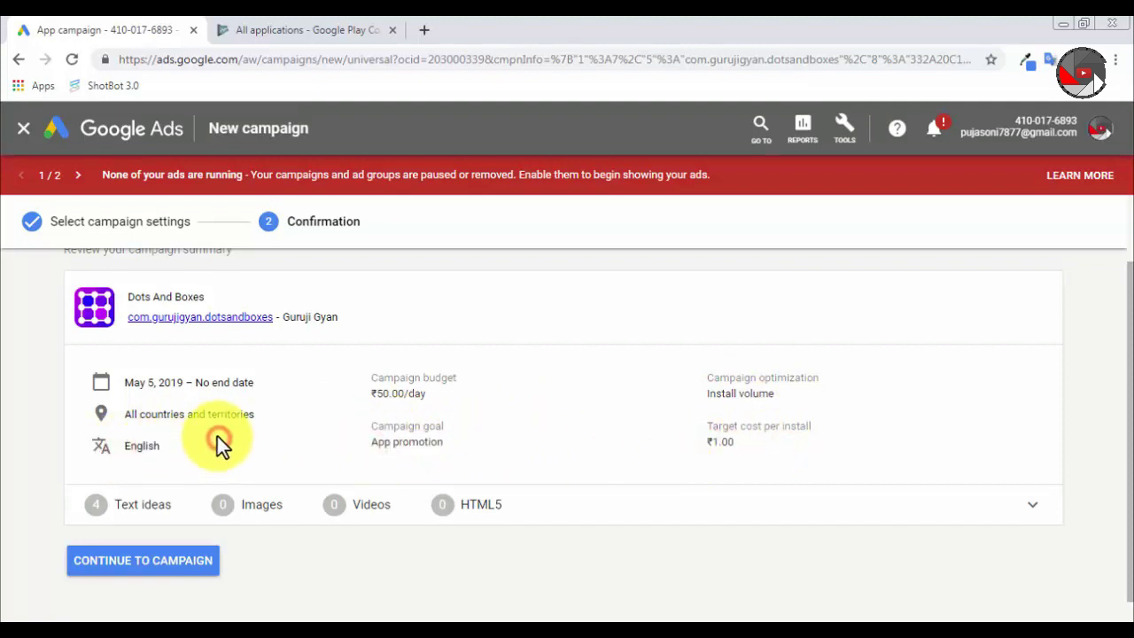
- Continue to the new campaign's page and sort its campaign table by status
click(195, 573)
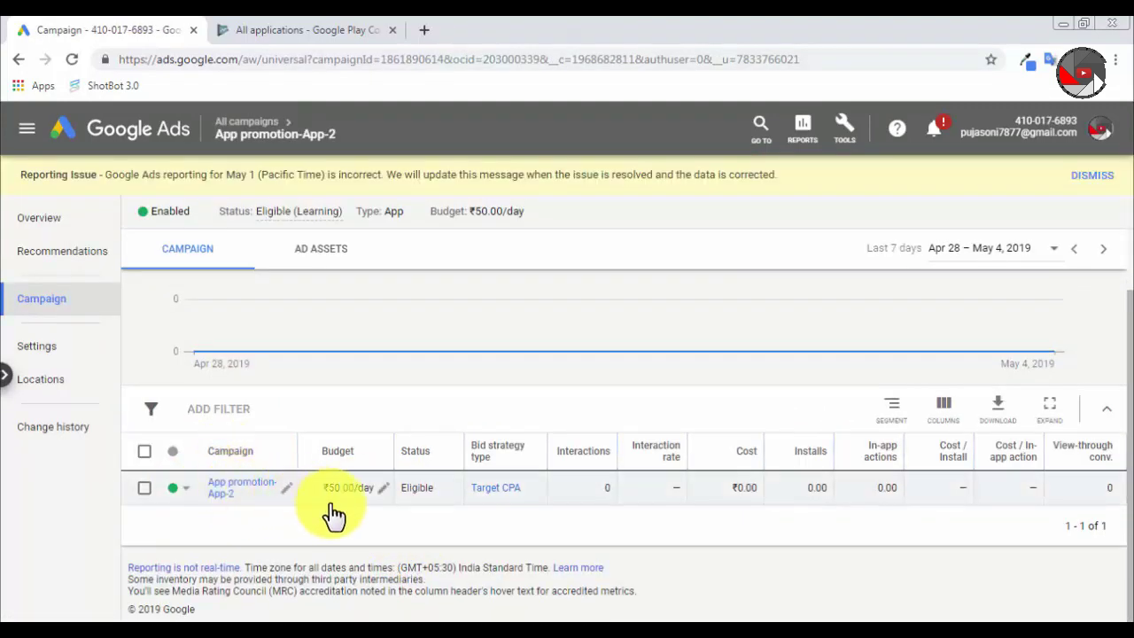
click(448, 457)
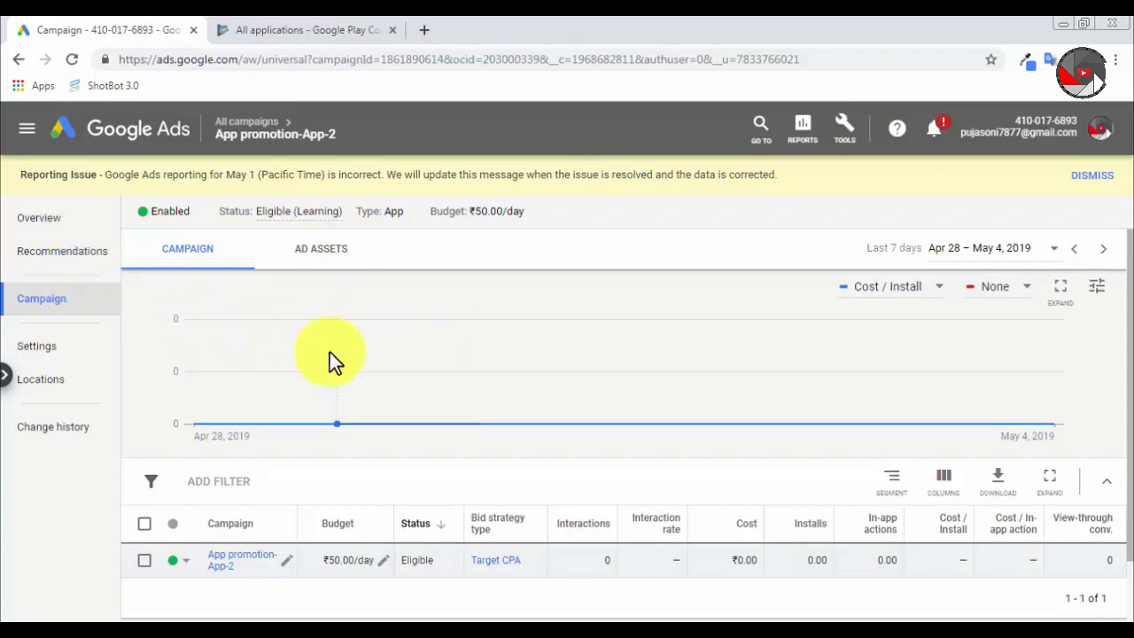
scroll(390, 368, down, 1)
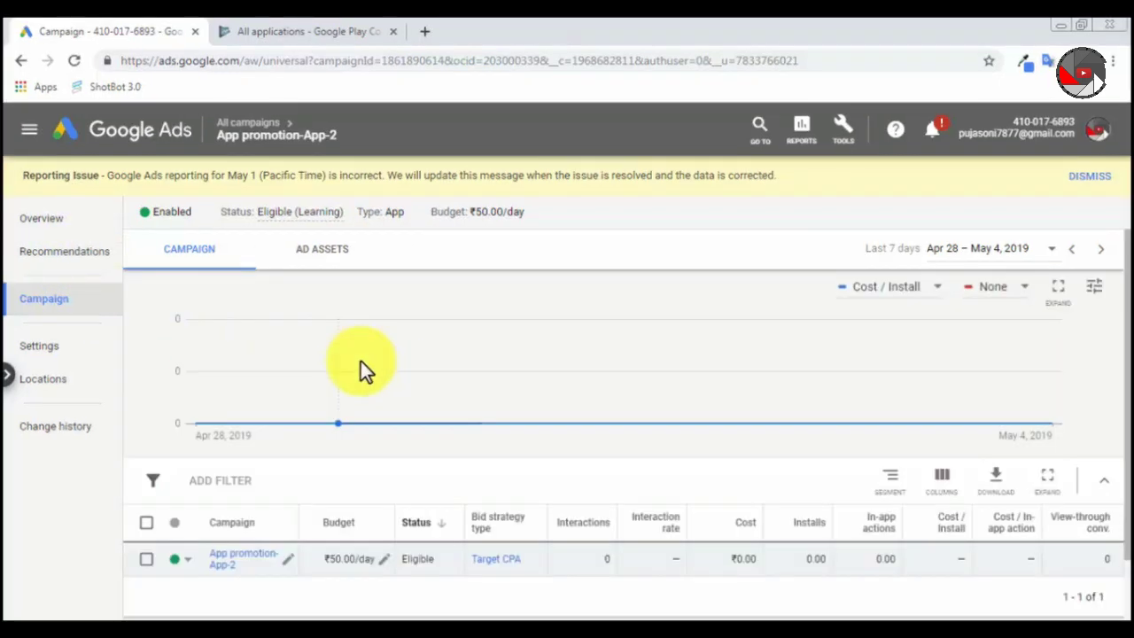